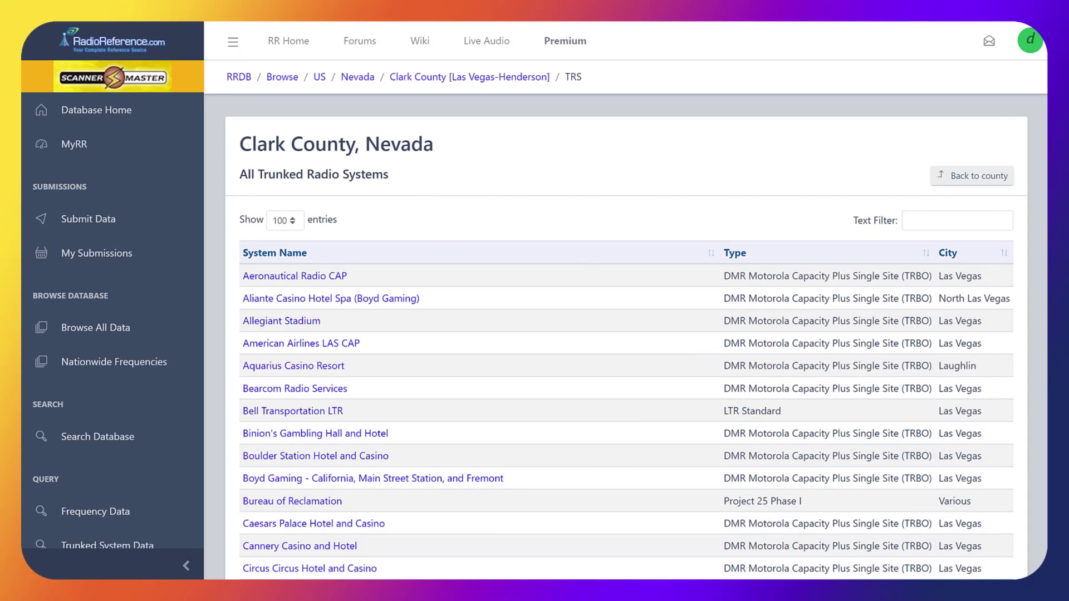
pyautogui.hotkey('alt', 'Tab')
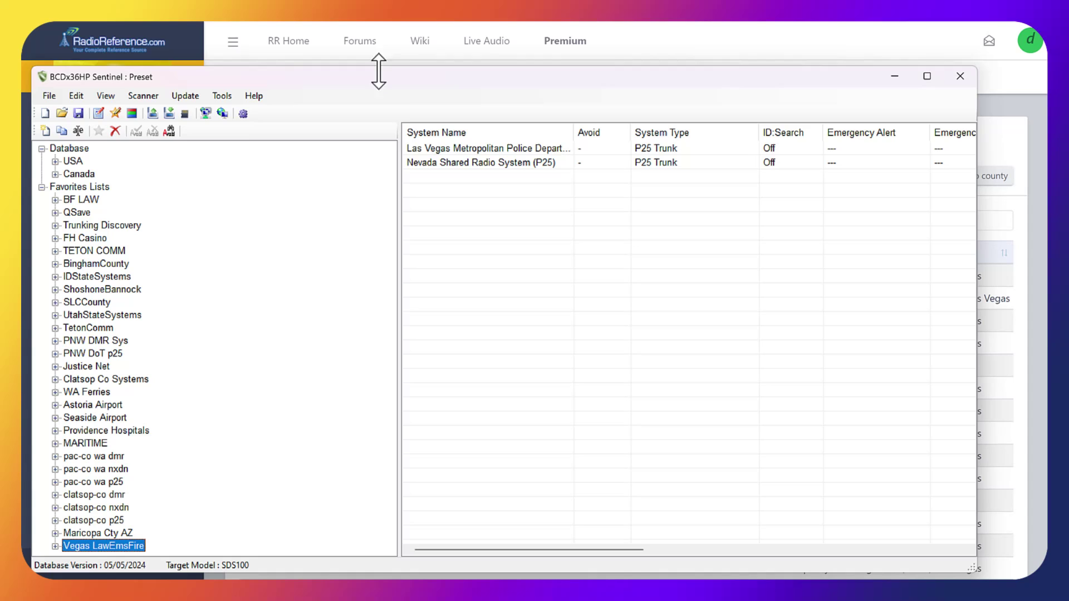
pyautogui.click(903, 76)
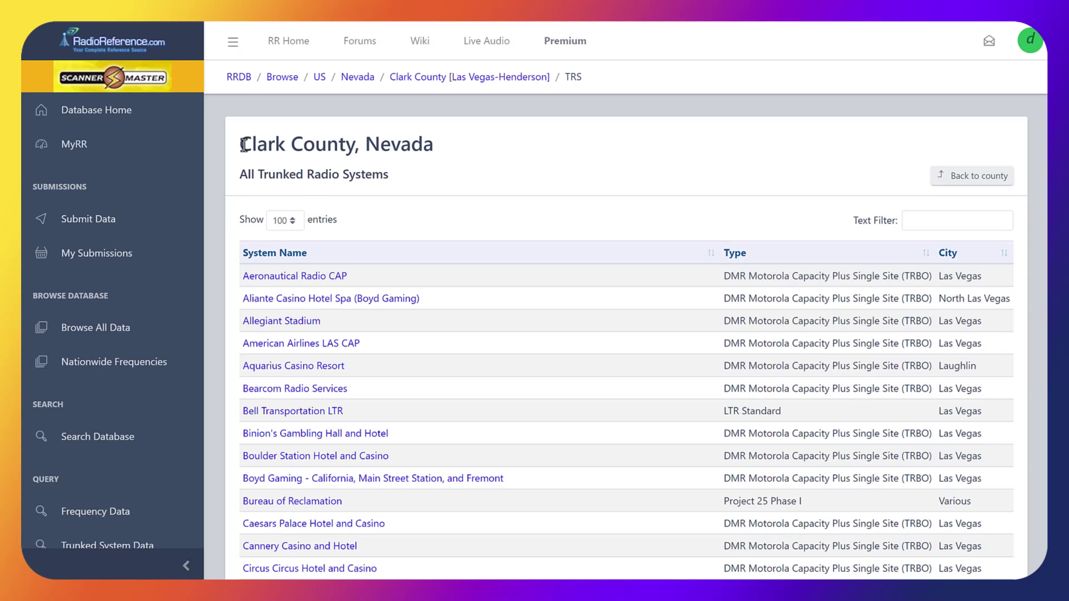
pyautogui.moveTo(240, 144); pyautogui.dragTo(432, 153)
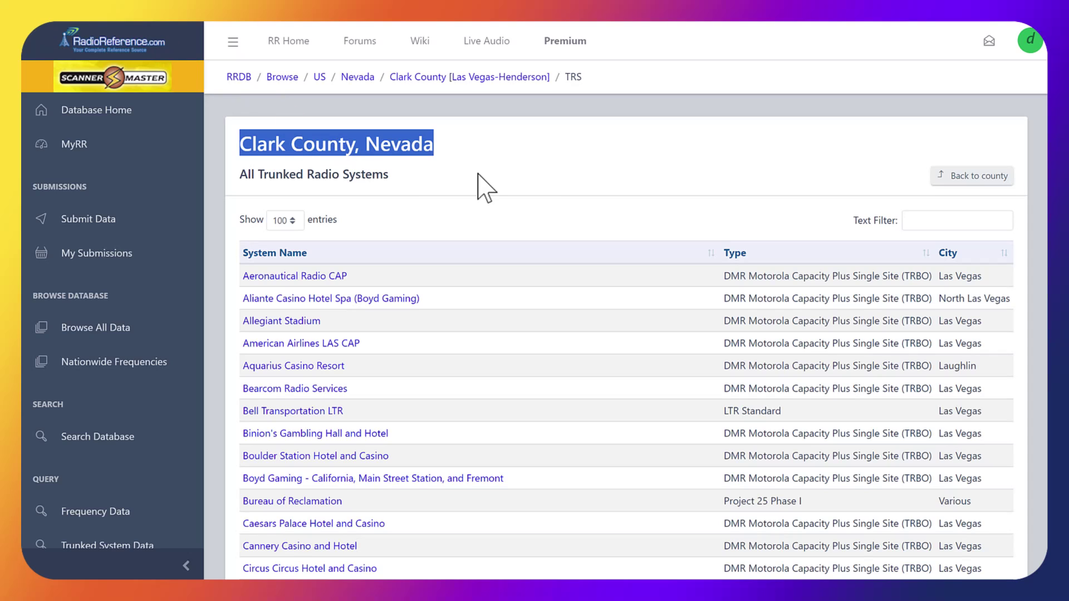
# - Reopen the Clark County trunked systems list from the county page and view the Aeronautical Radio CAP system's details
pyautogui.hotkey('alt', 'Left')
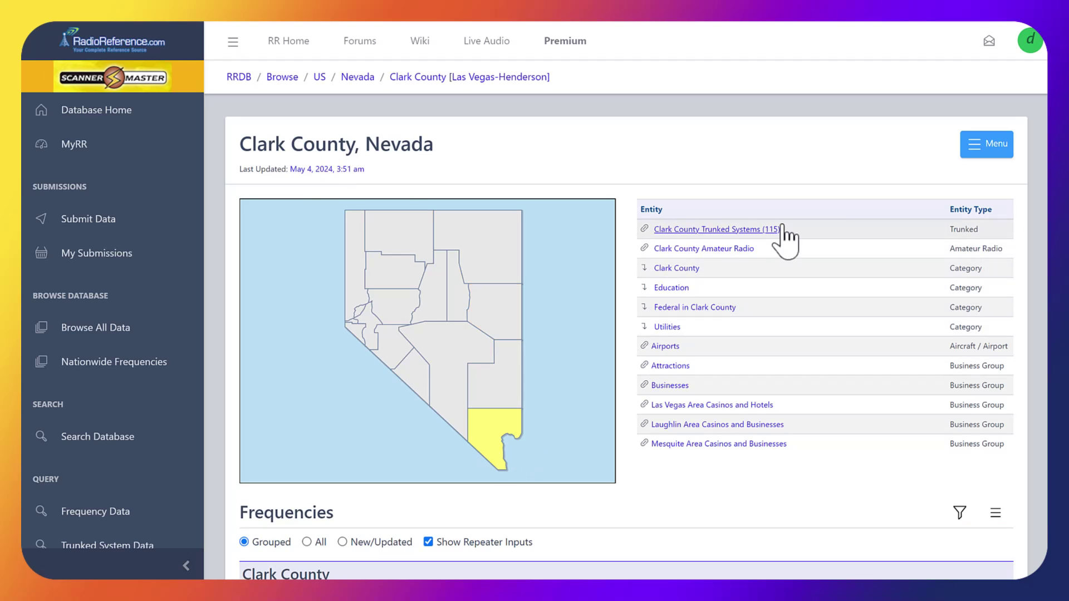
pyautogui.click(692, 241)
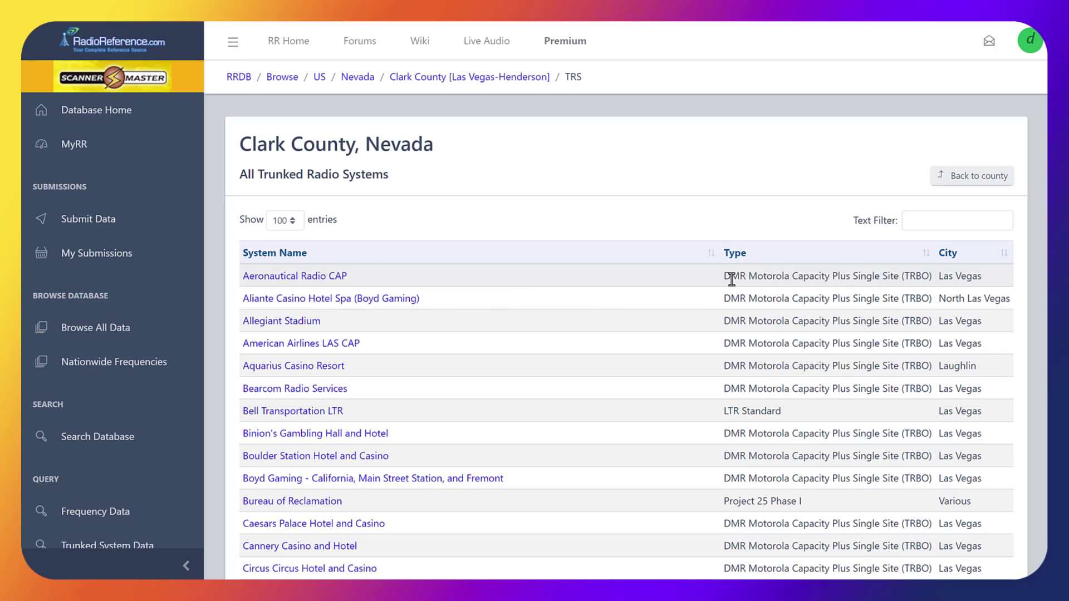
pyautogui.click(305, 275)
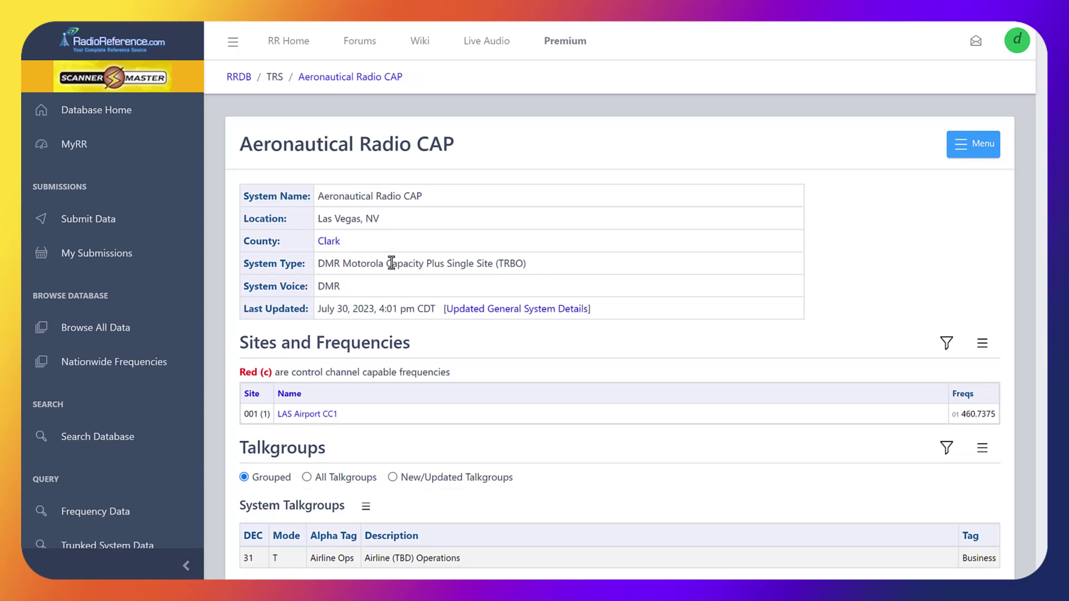
pyautogui.scroll(-1, 529, 261)
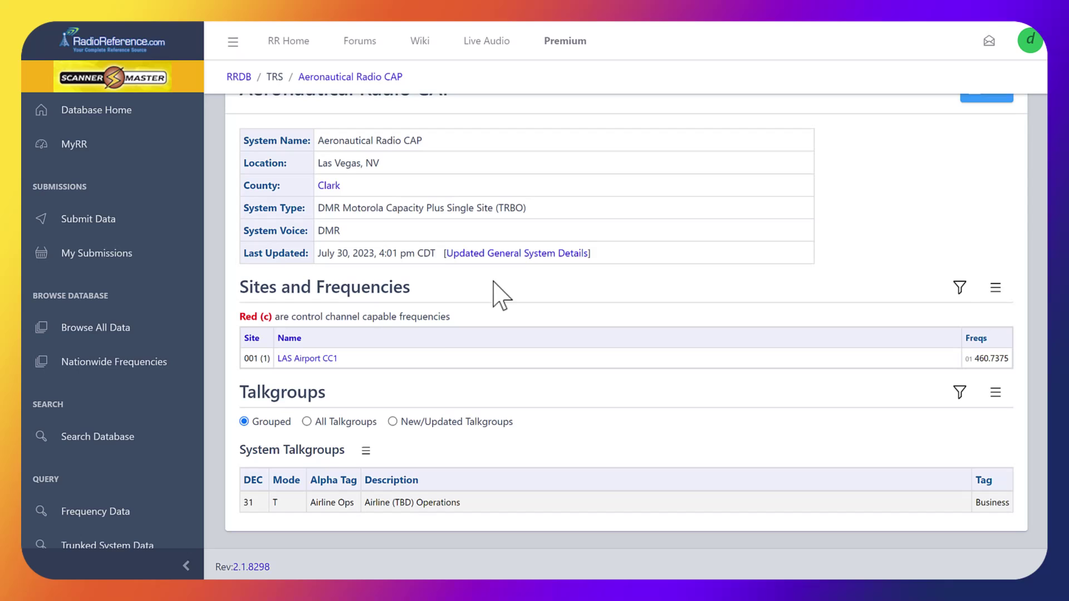
pyautogui.scroll(1, 414, 323)
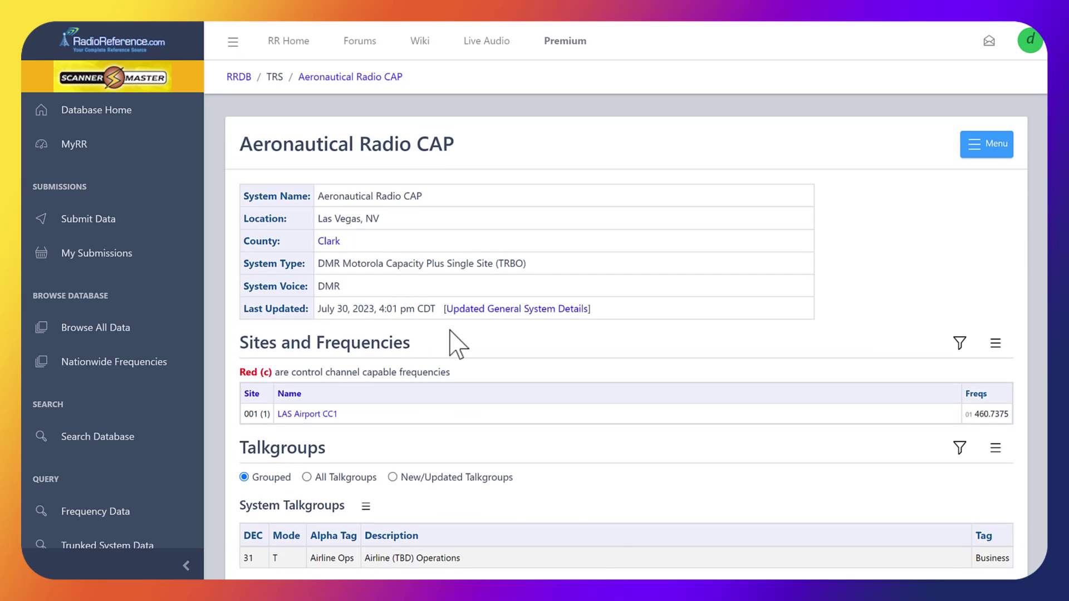
# - Switch to BCDx36HP Sentinel and create a new favorites list named Aeronautical Radio CAP
pyautogui.click(632, 562)
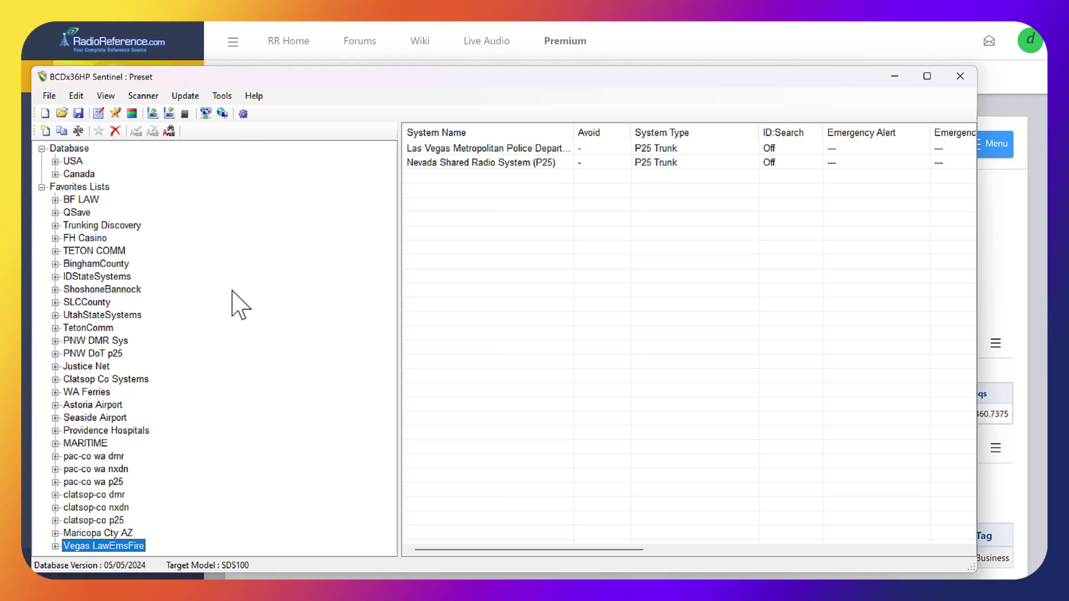
pyautogui.click(76, 97)
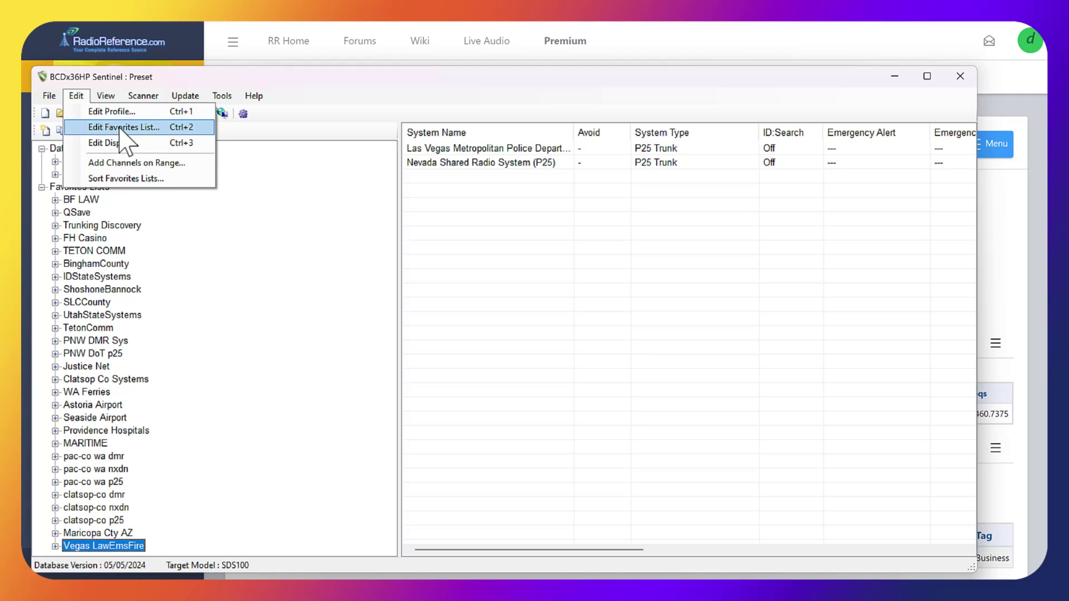
pyautogui.press('Escape')
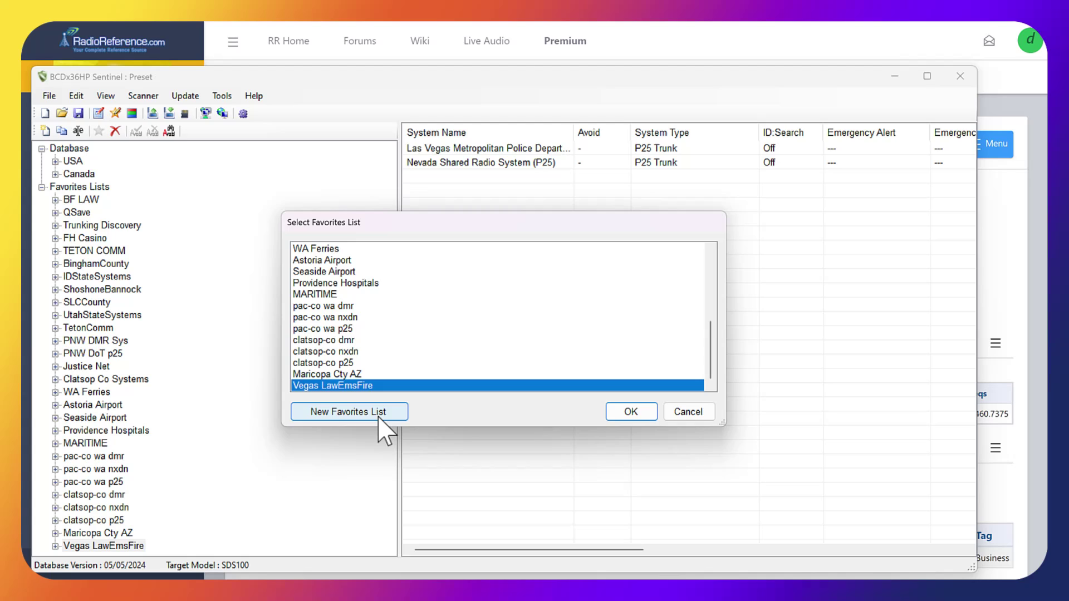
pyautogui.click(378, 417)
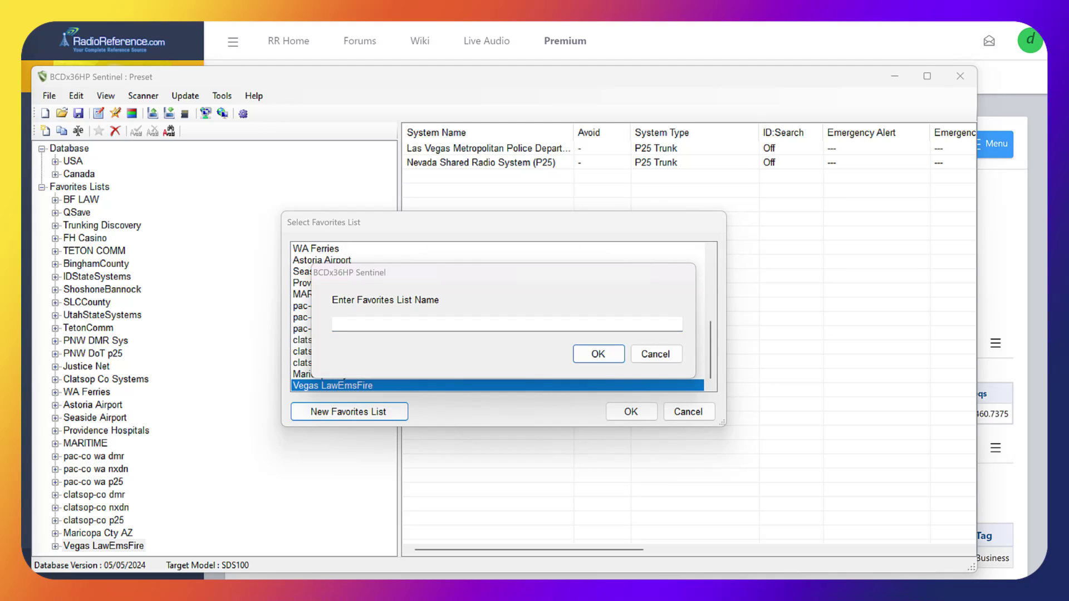
pyautogui.click(399, 322)
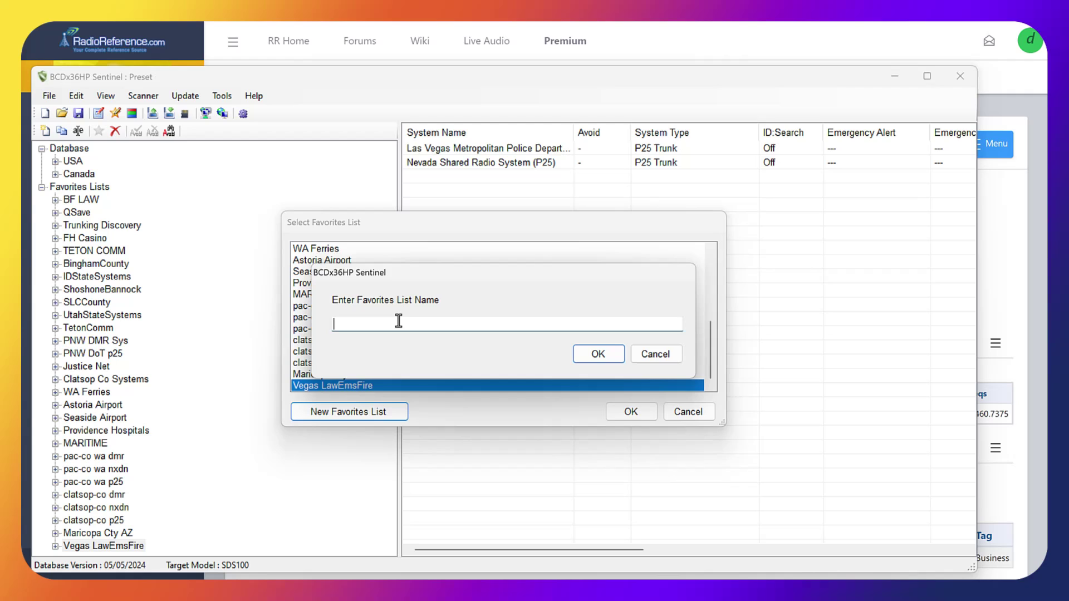
pyautogui.write('Aeronautical Radio CAP')
pyautogui.click(597, 354)
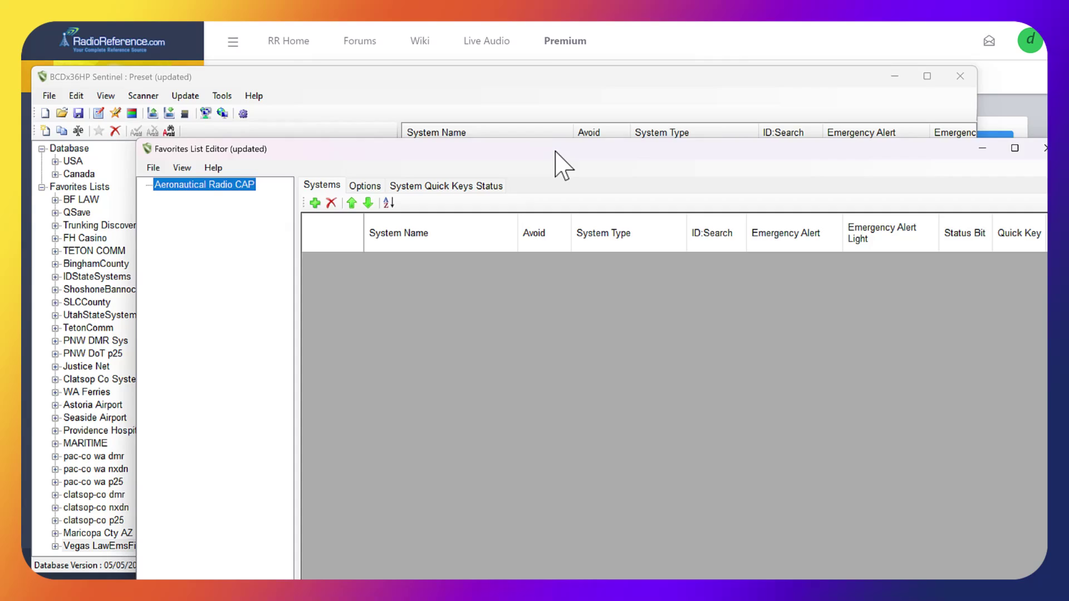
# - Add a MotoTRBO Trunk system named Aeronautical Radio CAP to the new favorites list
pyautogui.moveTo(551, 151)
pyautogui.mouseDown()
pyautogui.moveTo(492, 52)
pyautogui.moveTo(478, 62)
pyautogui.moveTo(508, 68)
pyautogui.moveTo(477, 70)
pyautogui.moveTo(484, 39)
pyautogui.mouseUp()
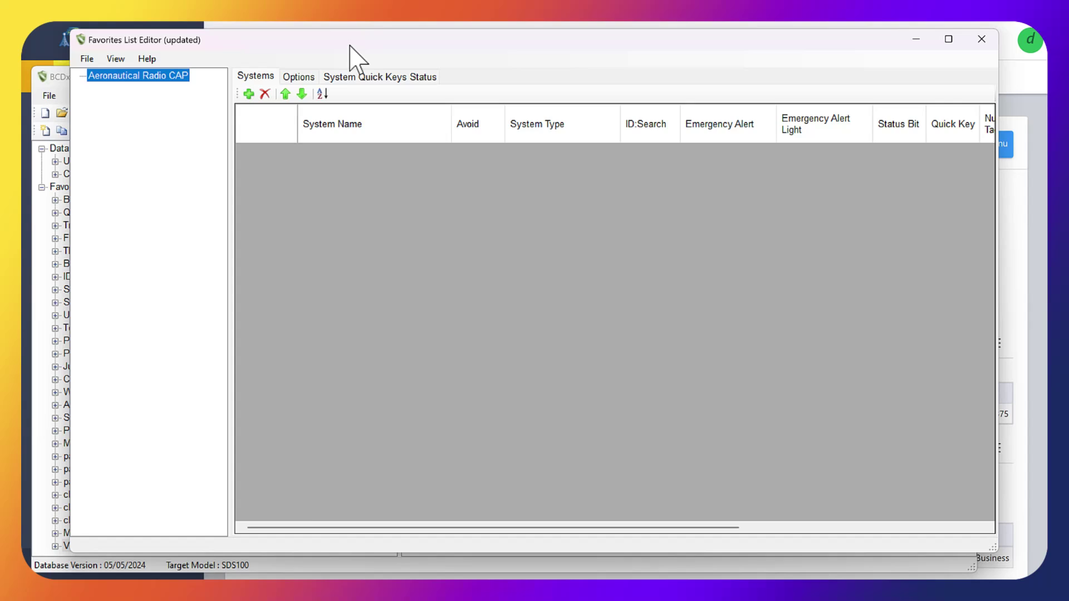
pyautogui.moveTo(353, 43); pyautogui.dragTo(316, 70)
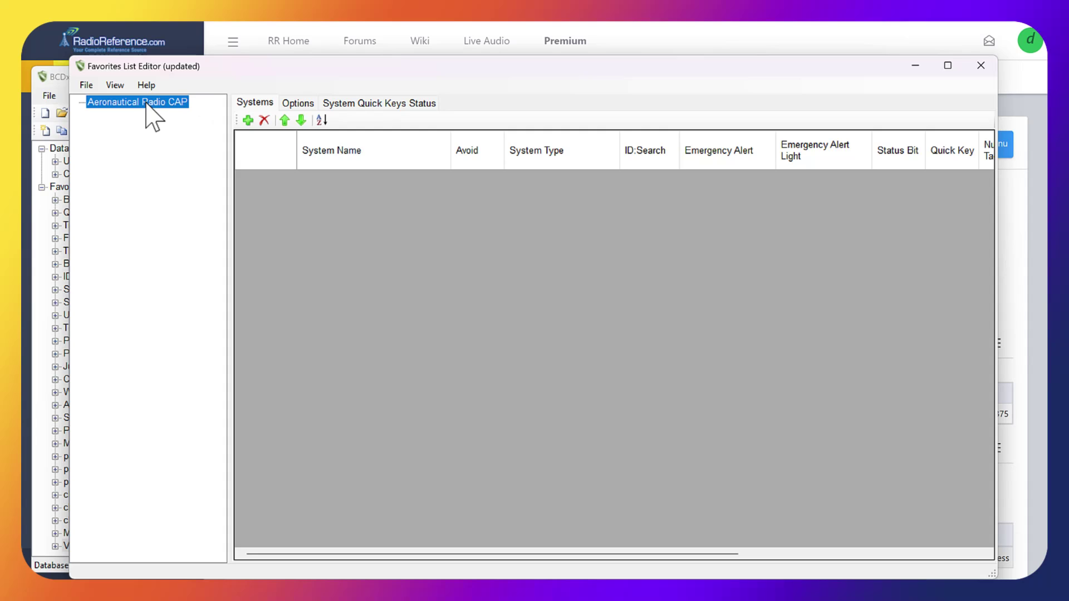
pyautogui.click(248, 120)
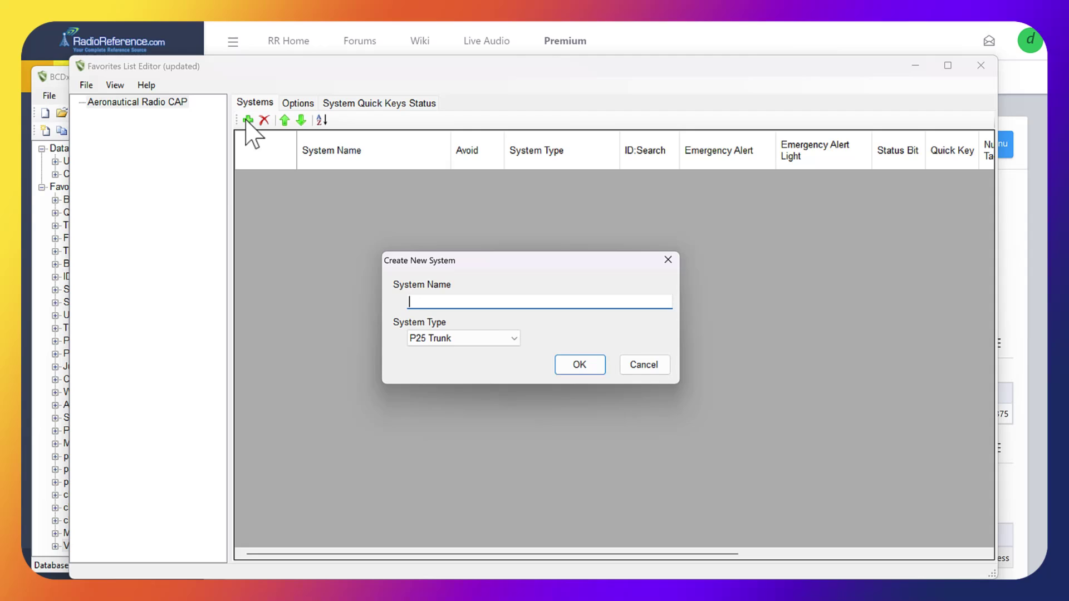
pyautogui.click(493, 341)
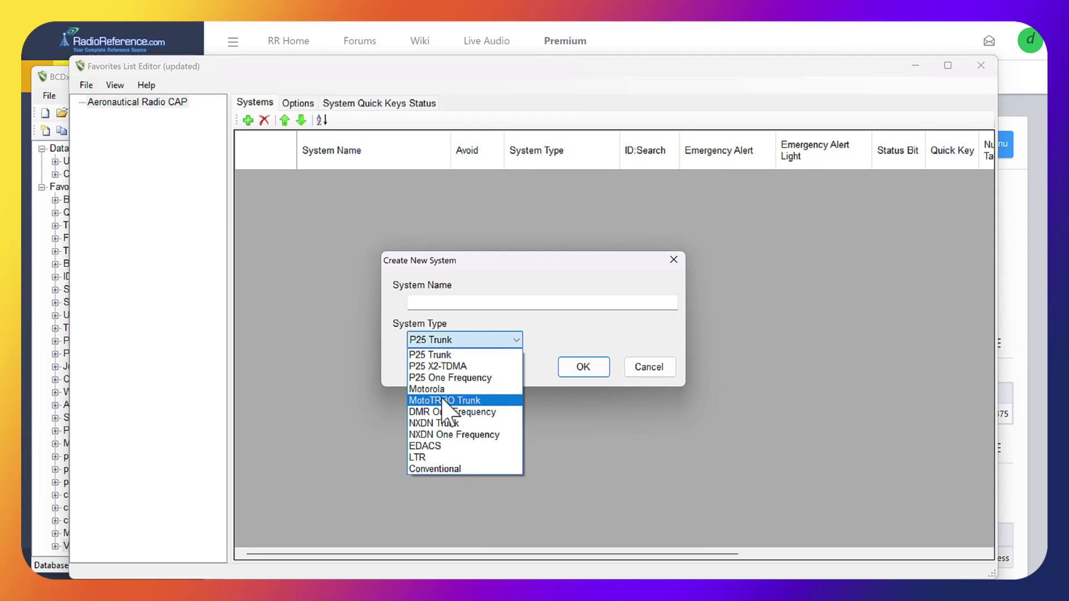
pyautogui.click(441, 401)
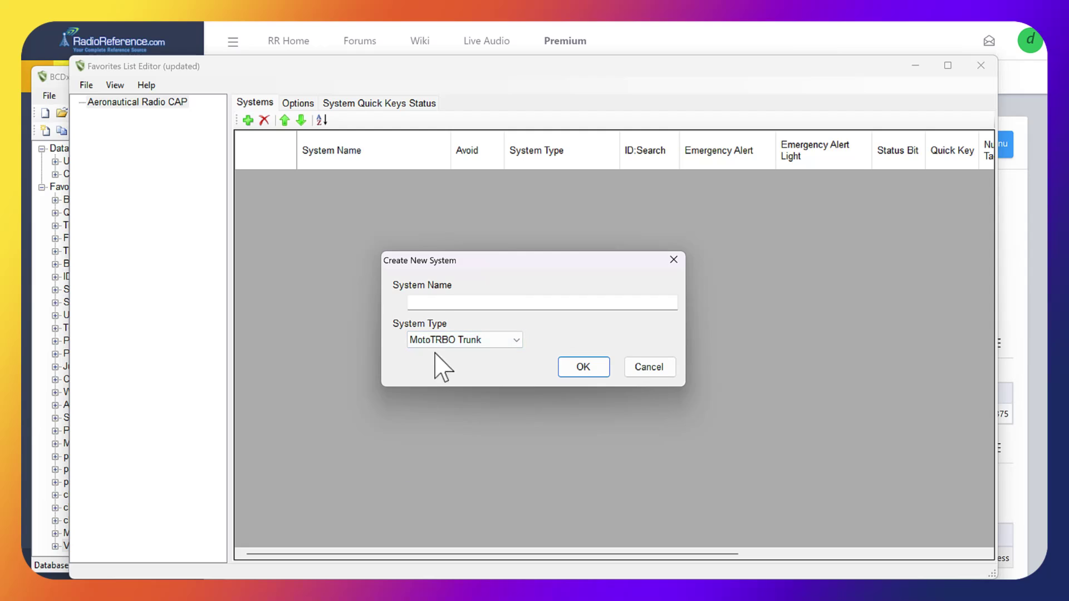
pyautogui.click(443, 304)
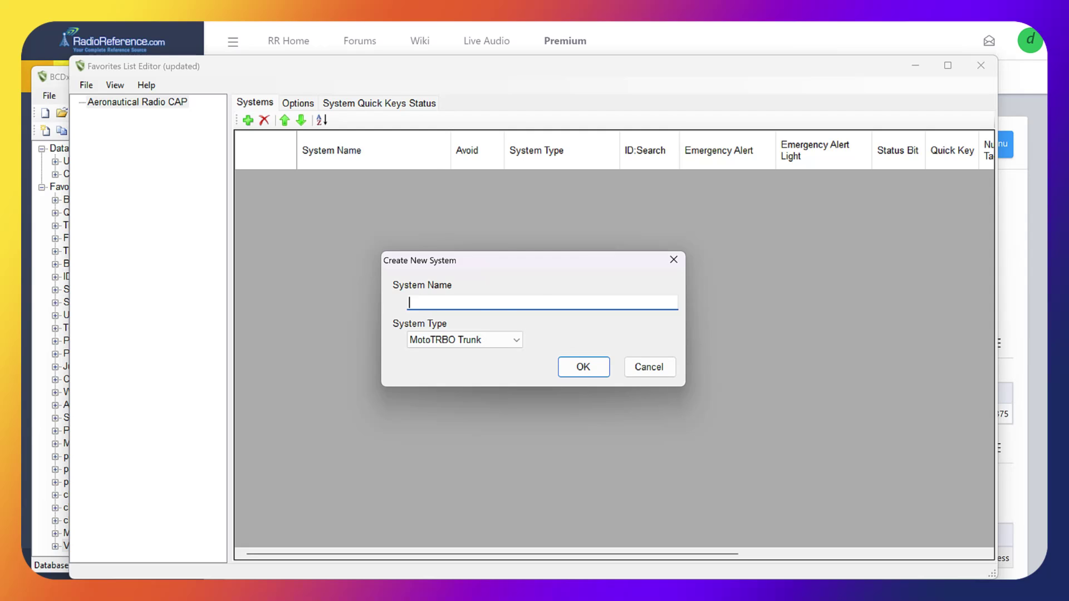
pyautogui.write('Aeronautical Radio CAP')
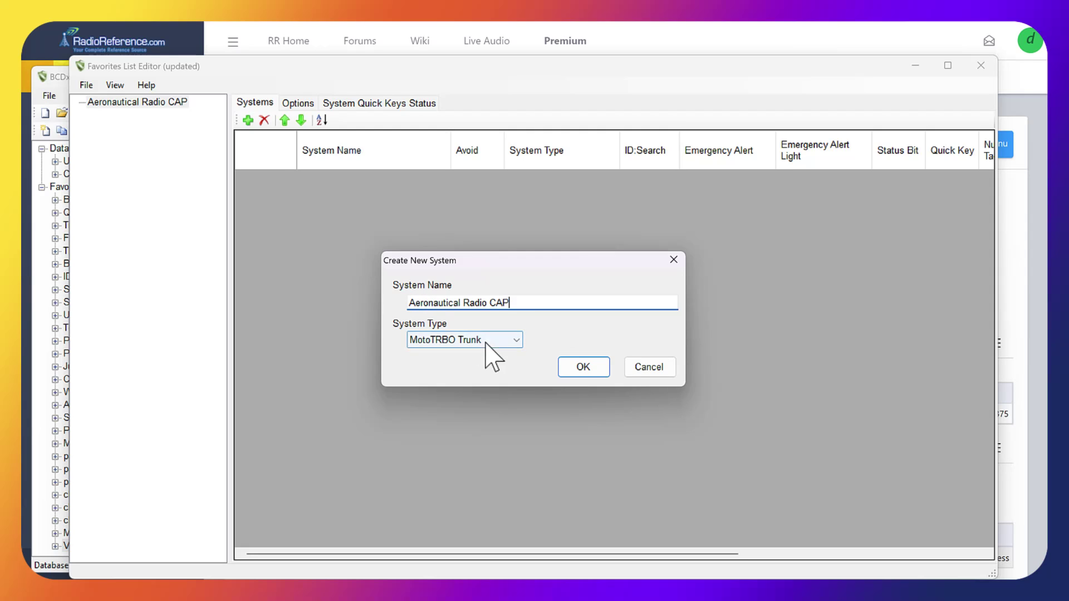
pyautogui.click(581, 372)
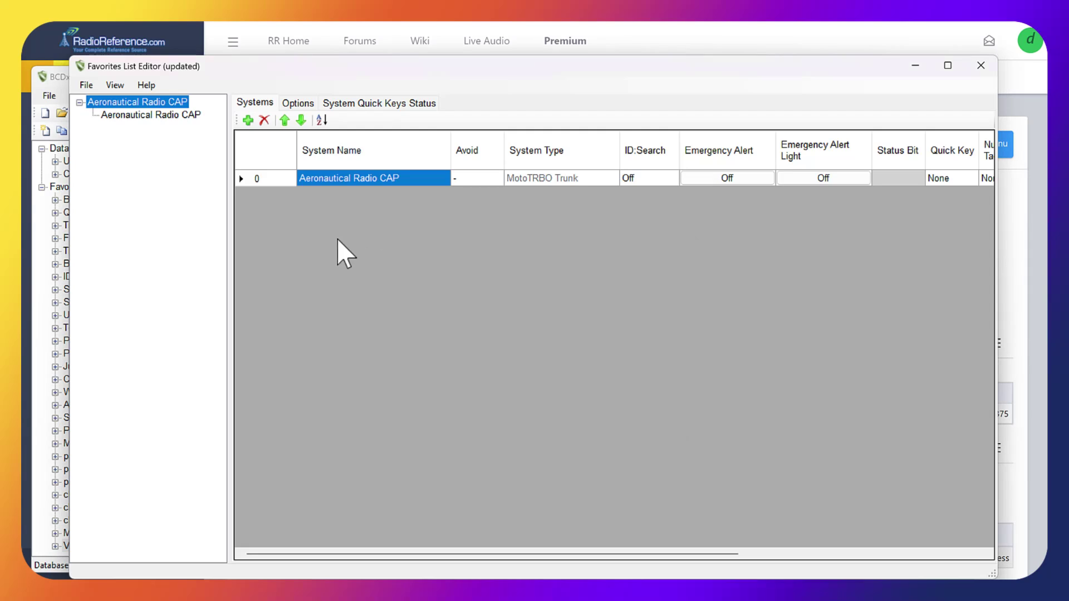
# - Add a new site to the Aeronautical Radio CAP system
pyautogui.click(148, 116)
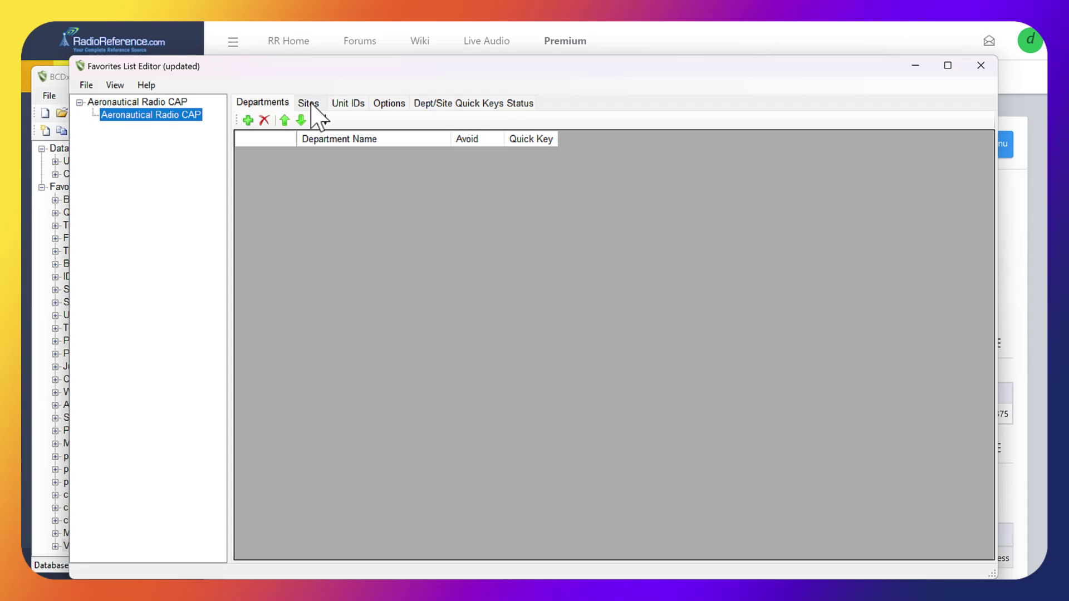
pyautogui.click(309, 103)
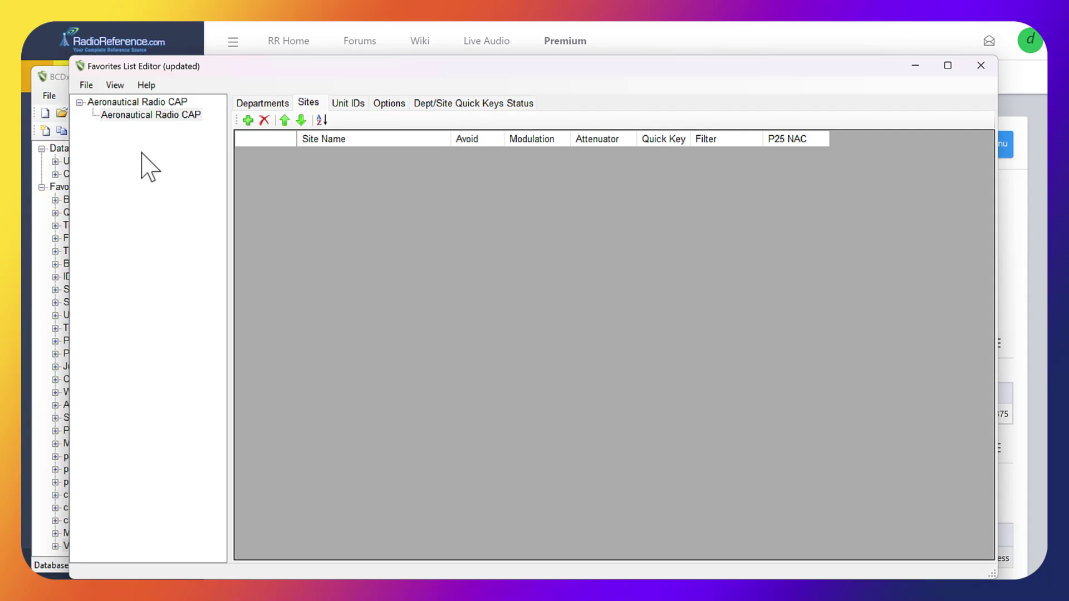
pyautogui.click(248, 120)
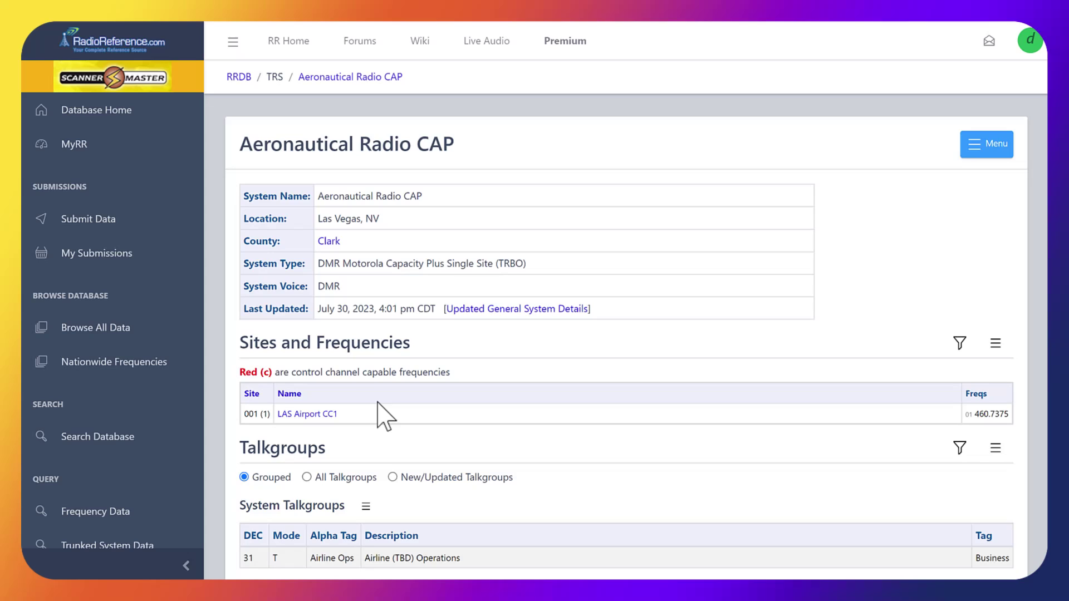
# - Copy the site name LAS Airport CC1 from the RadioReference system page and return to the Favorites List Editor
pyautogui.scroll(-2, 385, 429)
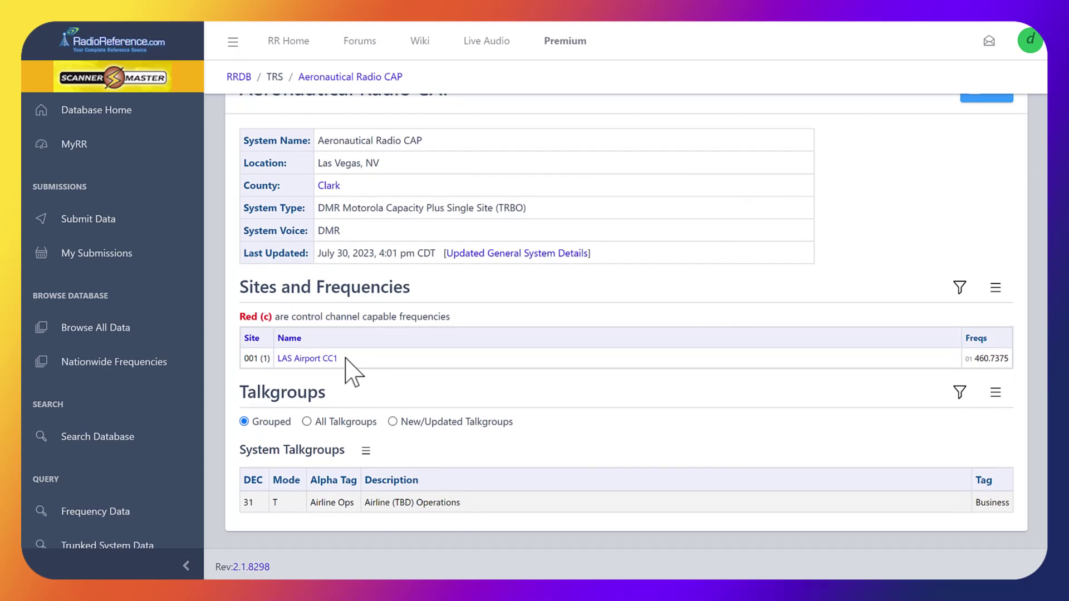
pyautogui.moveTo(340, 358); pyautogui.dragTo(275, 358)
pyautogui.hotkey('ctrl', 'c')
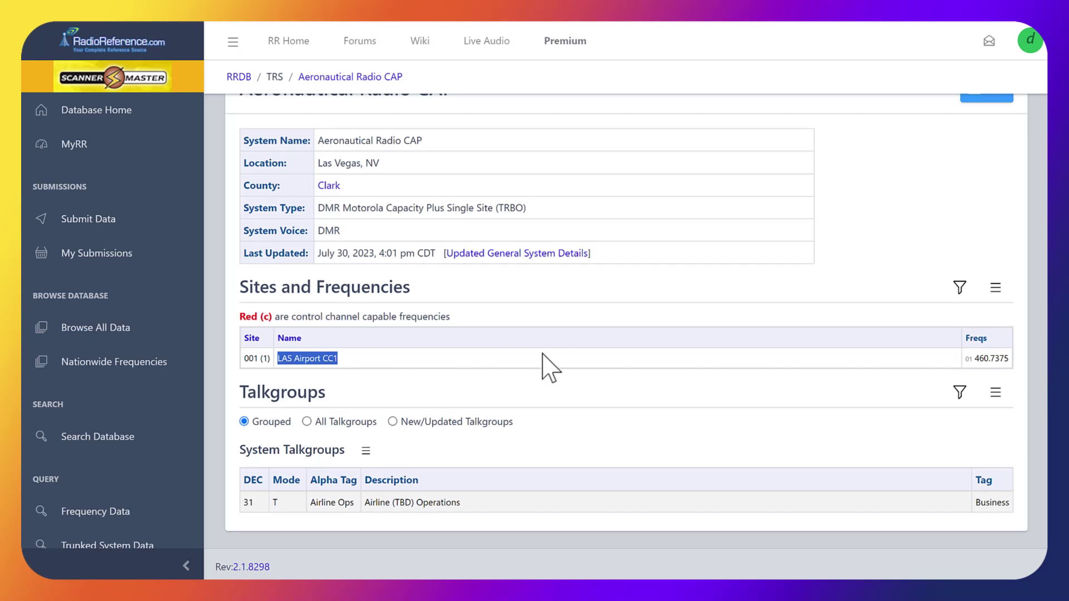
pyautogui.moveTo(307, 359); pyautogui.dragTo(675, 516)
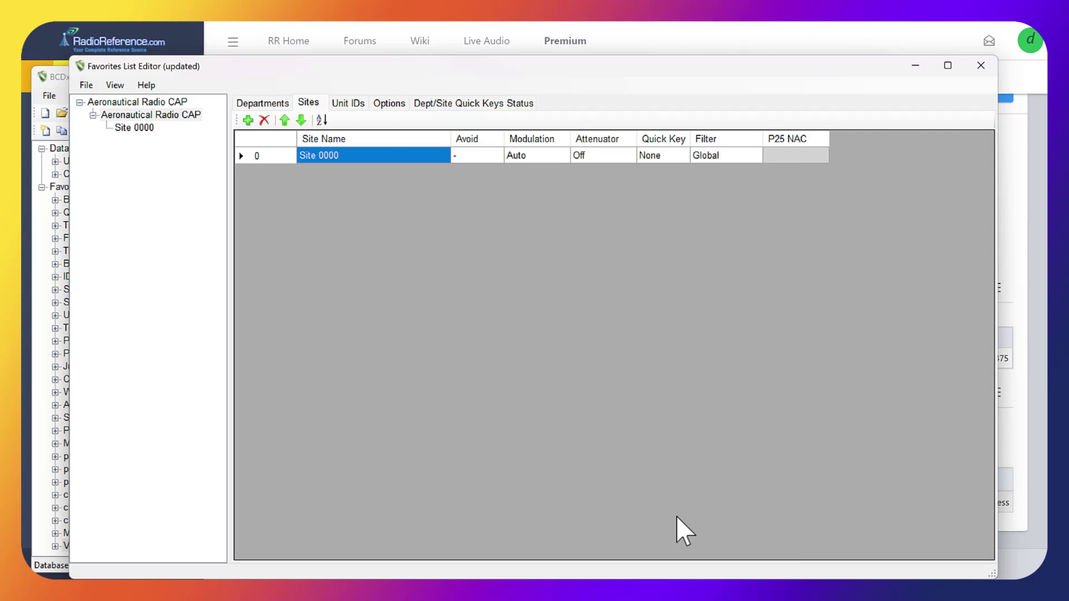
# - Try to replace the new site's default name with the copied LAS Airport CC1
pyautogui.click(339, 155)
pyautogui.doubleClick(340, 156)
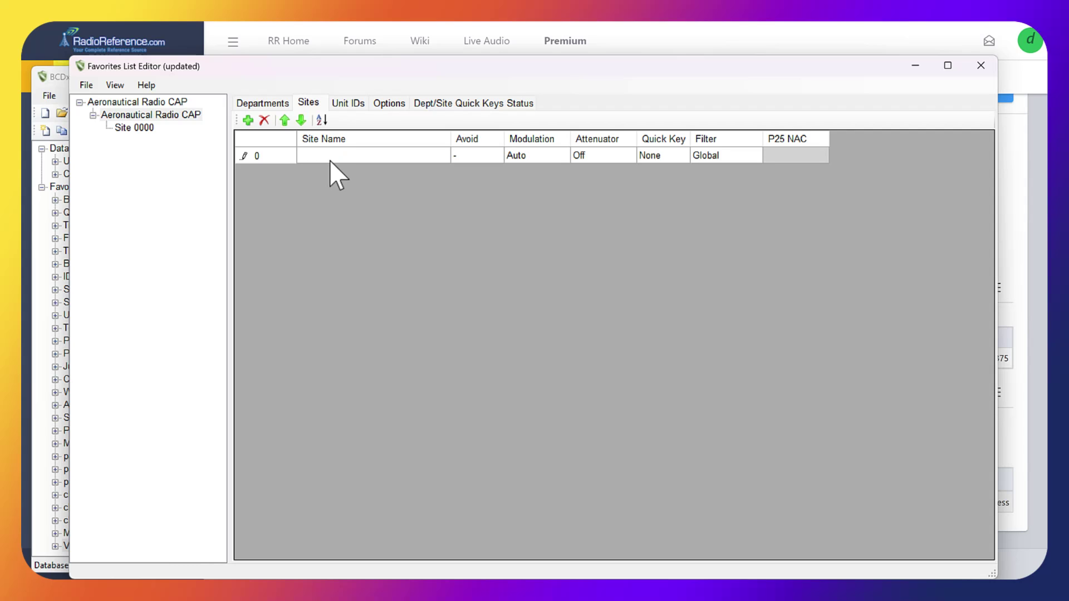
pyautogui.hotkey('ctrl', 'v')
pyautogui.click(485, 279)
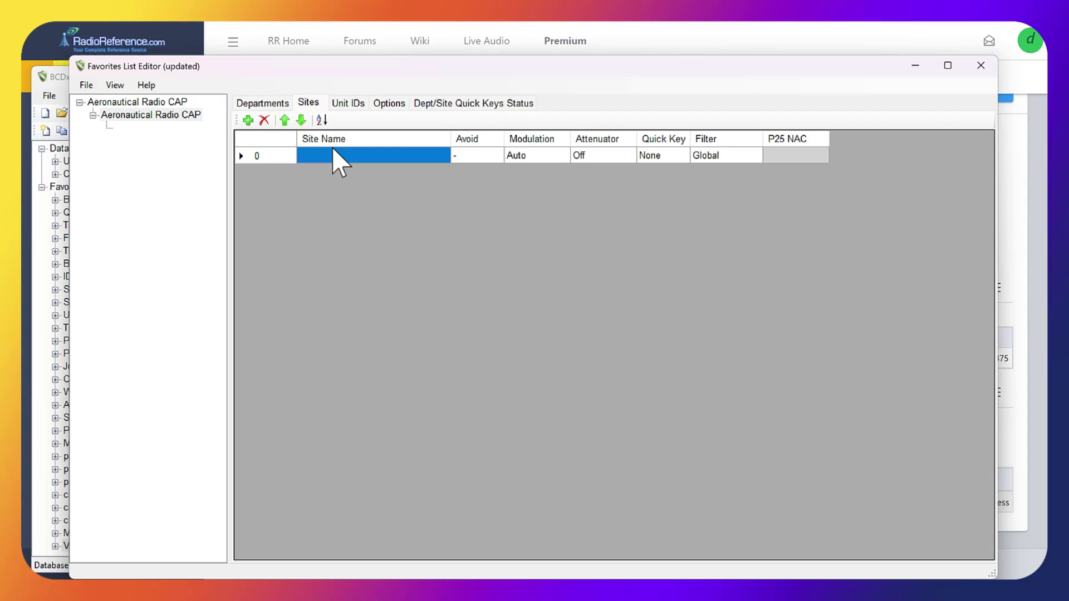
pyautogui.click(327, 155)
pyautogui.hotkey('ctrl', 'v')
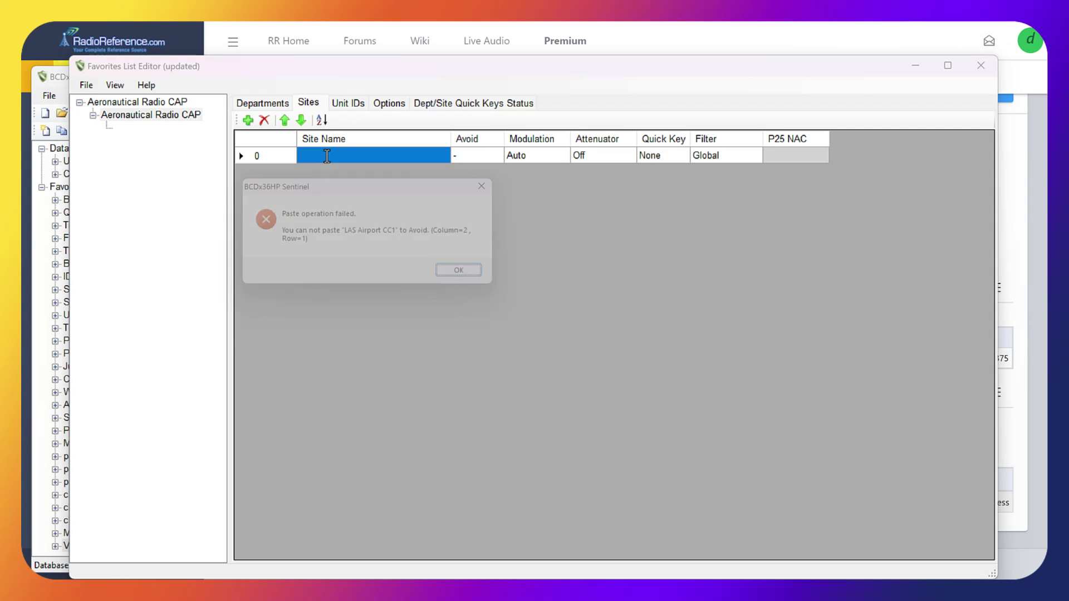
pyautogui.click(496, 279)
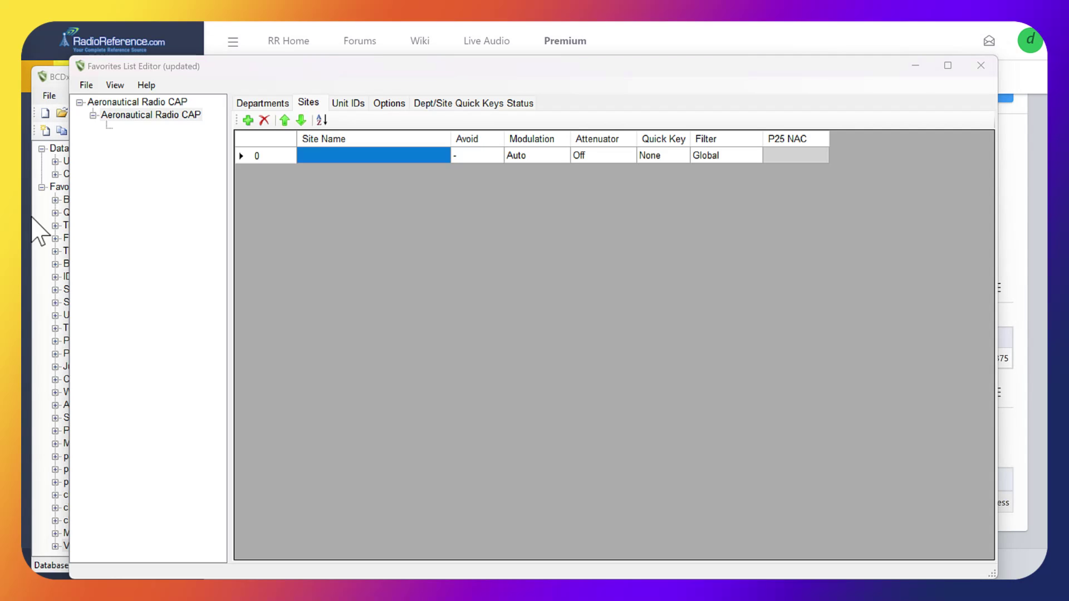
# - Name the new site LAS Airport CC1 using the copied text
pyautogui.click(342, 154)
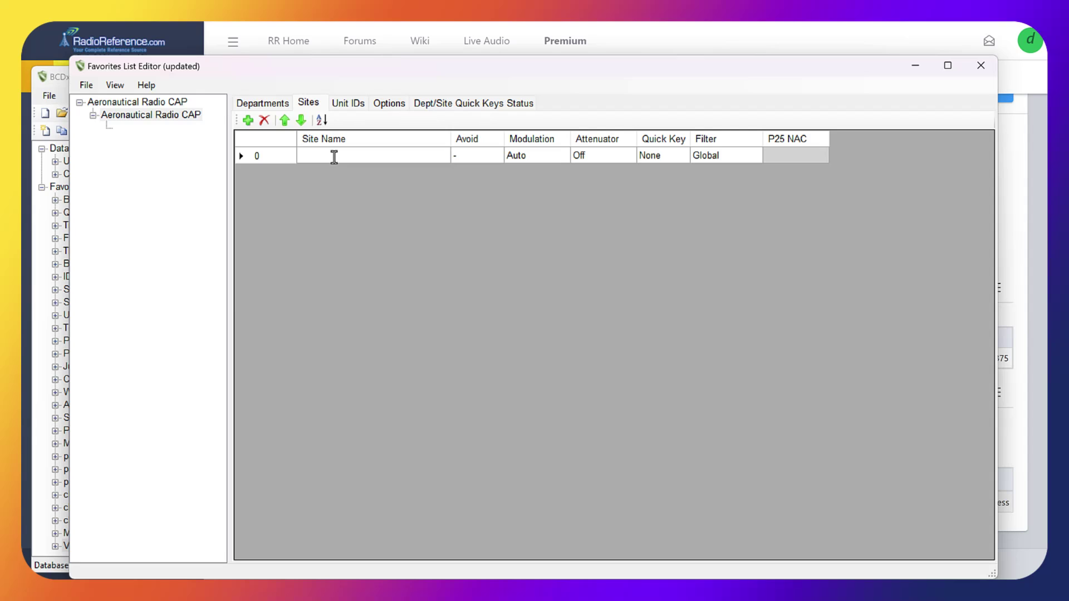
pyautogui.hotkey('ctrl', 'v')
pyautogui.press('Return')
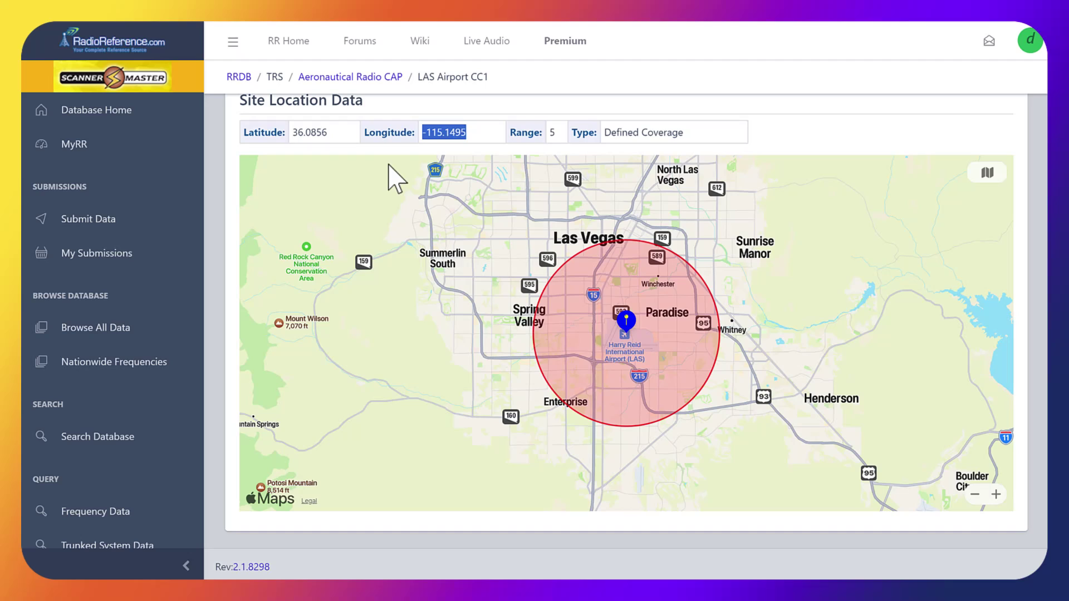
# - Examine the LAS Airport CC1 site page on RadioReference for its frequency, LCN and color code, and return to the Favorites List Editor
pyautogui.scroll(3, 393, 170)
pyautogui.scroll(2, 388, 161)
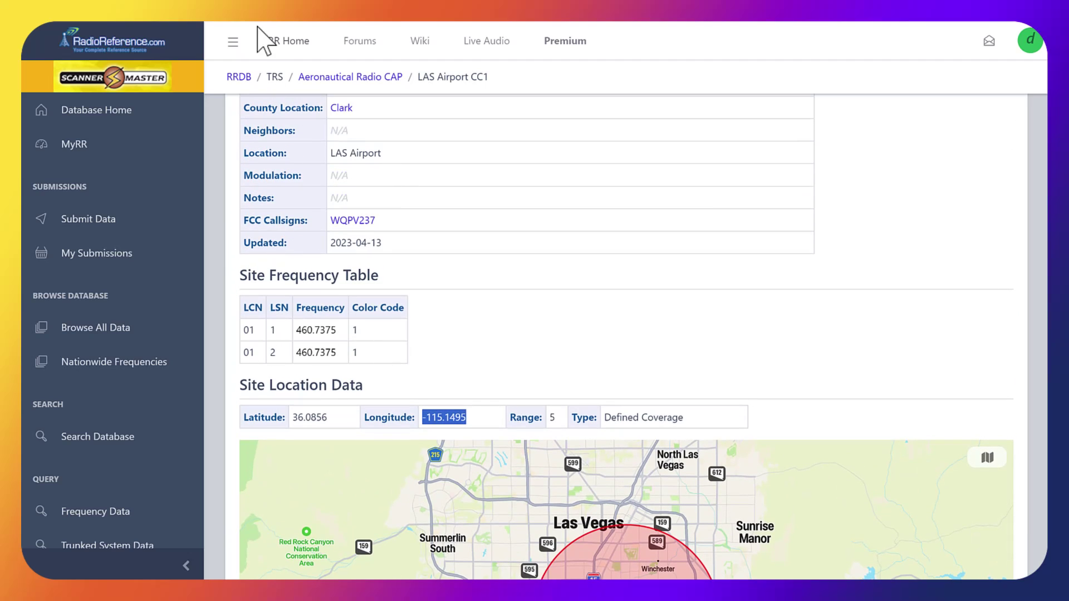
pyautogui.hotkey('alt', 'Left')
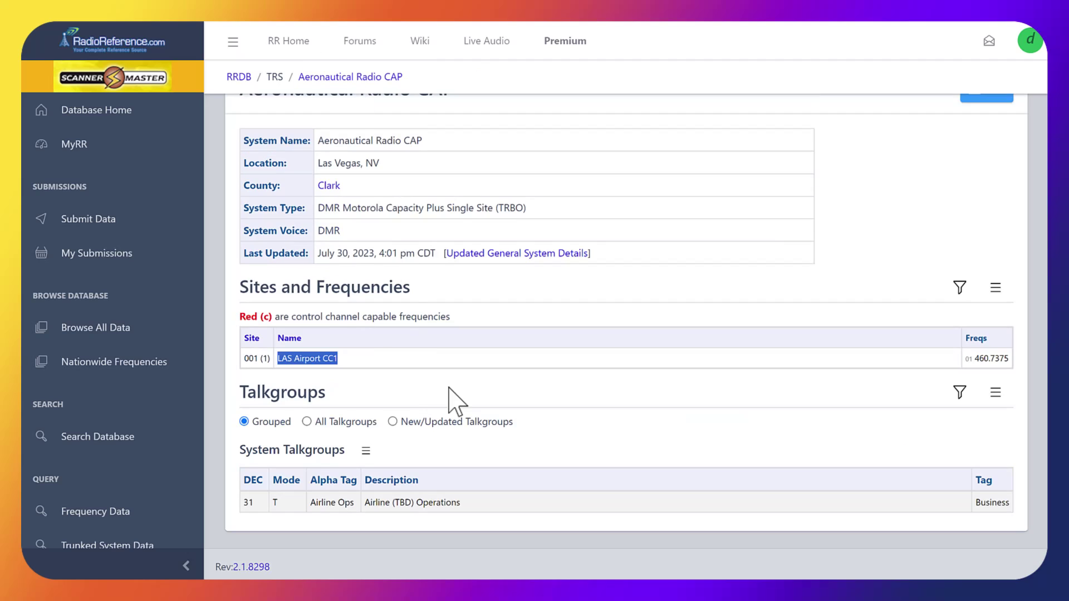
pyautogui.scroll(2, 448, 384)
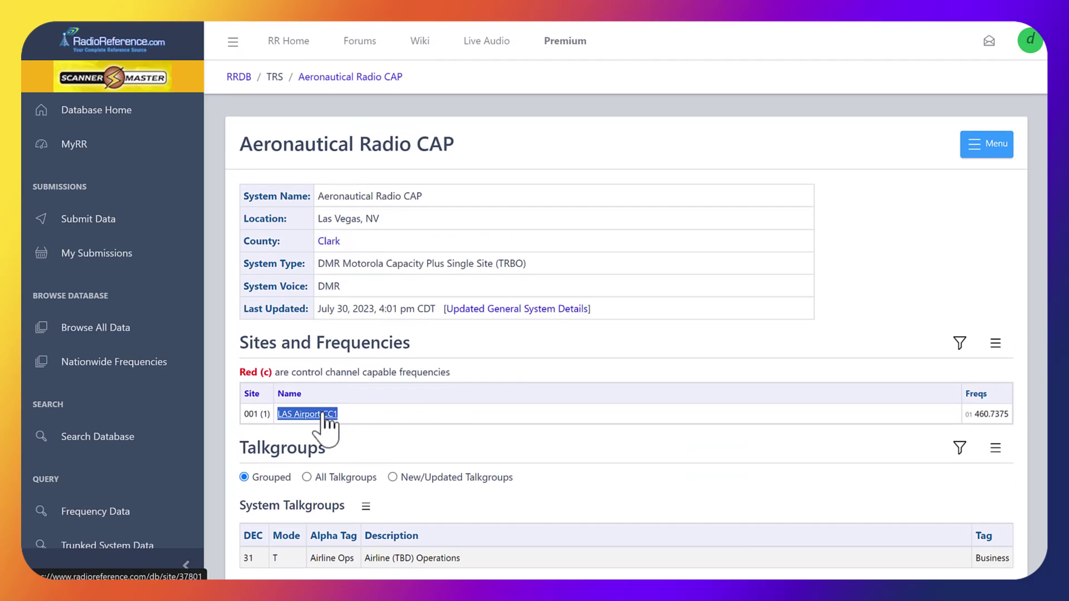
pyautogui.scroll(-1, 433, 423)
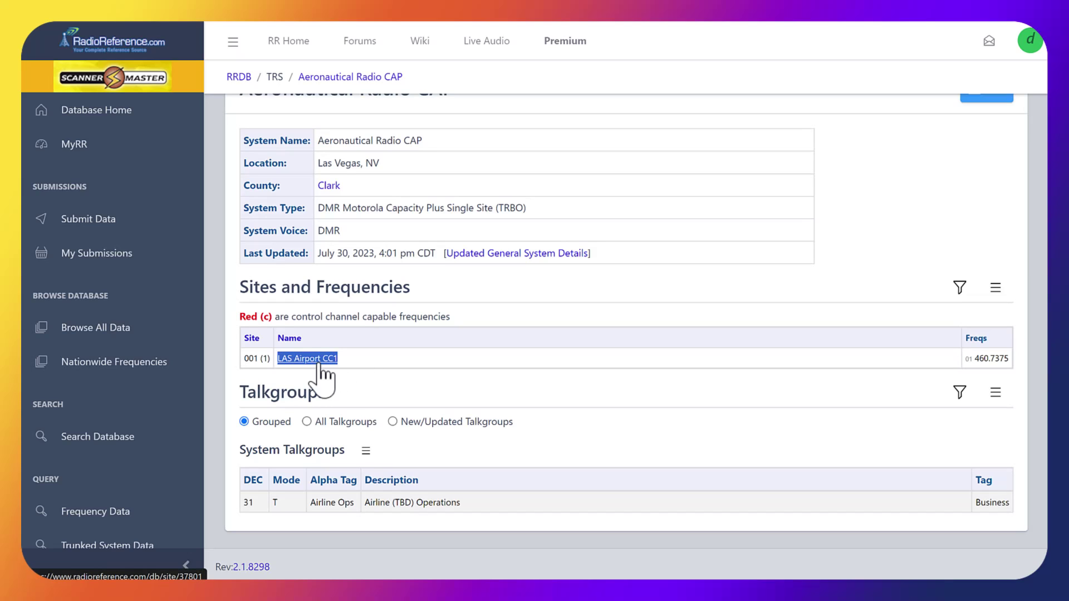
pyautogui.click(323, 359)
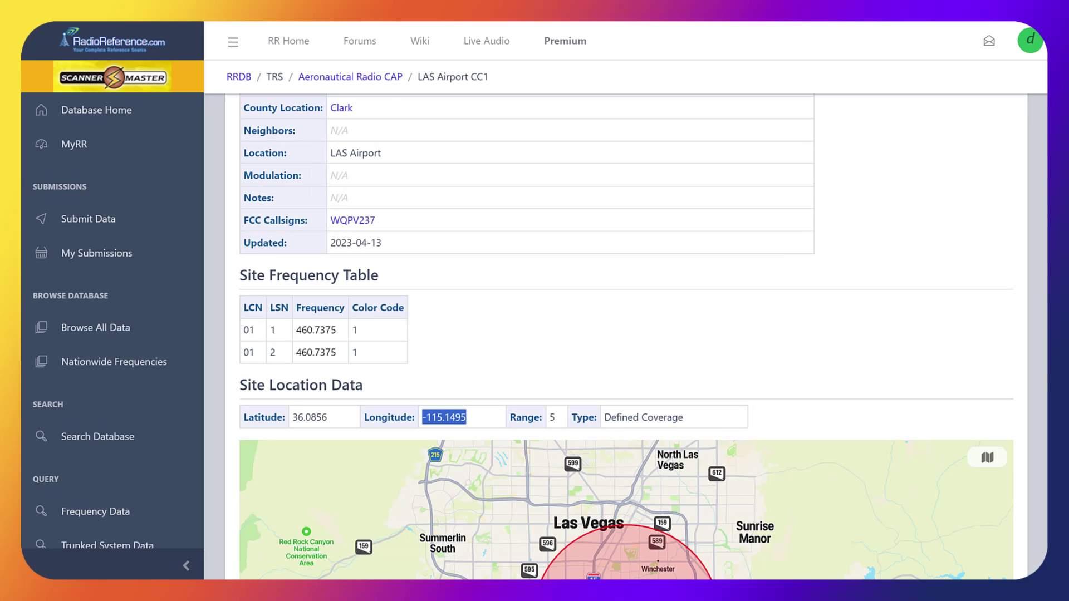
pyautogui.scroll(3, 446, 324)
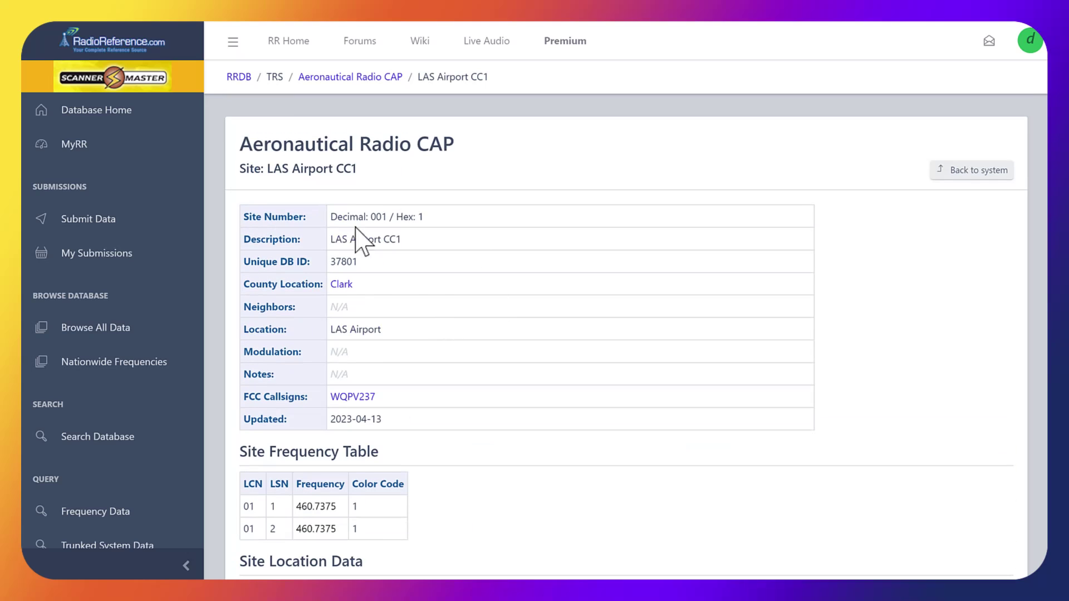
pyautogui.scroll(-3, 423, 275)
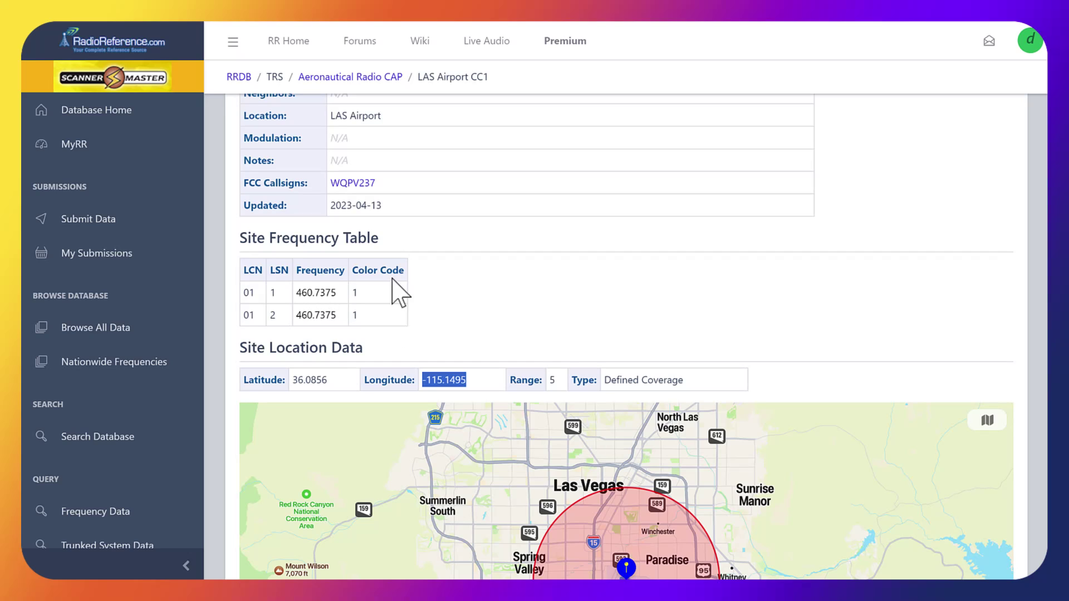
pyautogui.moveTo(661, 585)
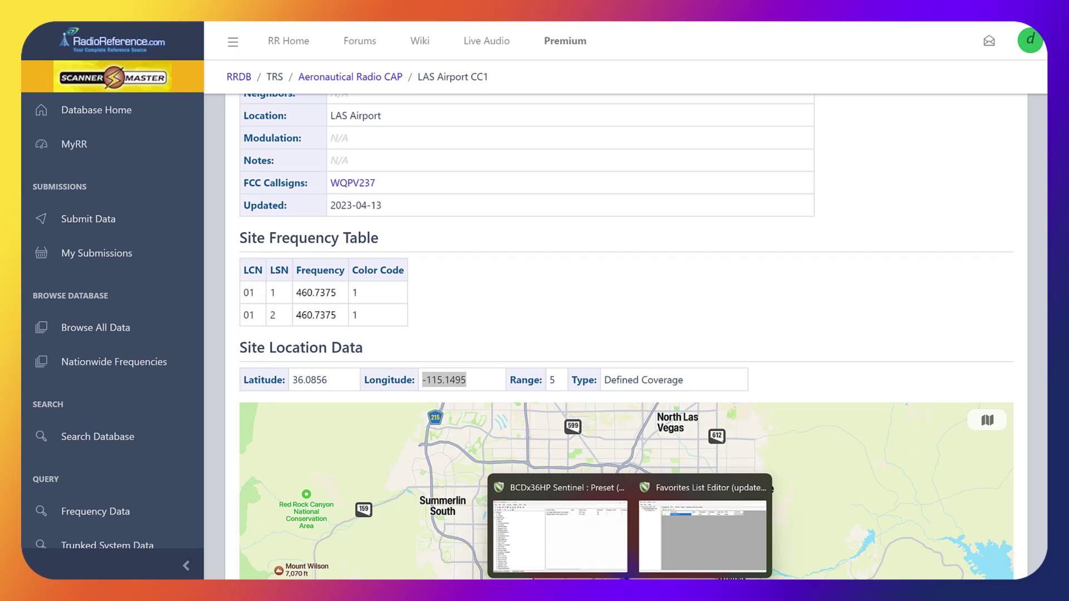
pyautogui.click(680, 556)
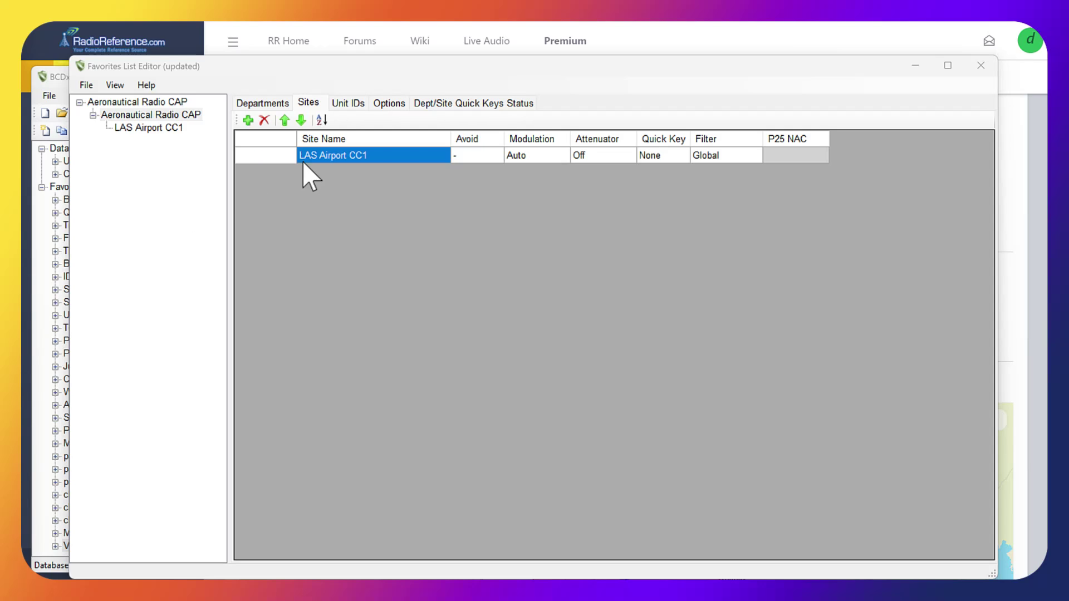
# - Add a frequency entry to the LAS Airport CC1 site and set it to 460.737500
pyautogui.click(141, 131)
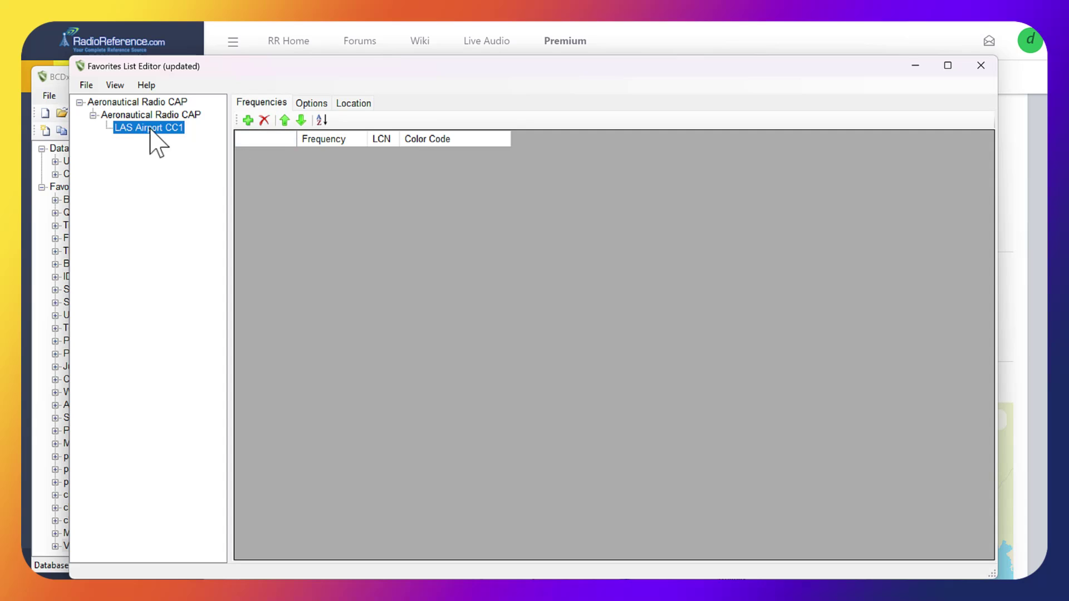
pyautogui.click(248, 120)
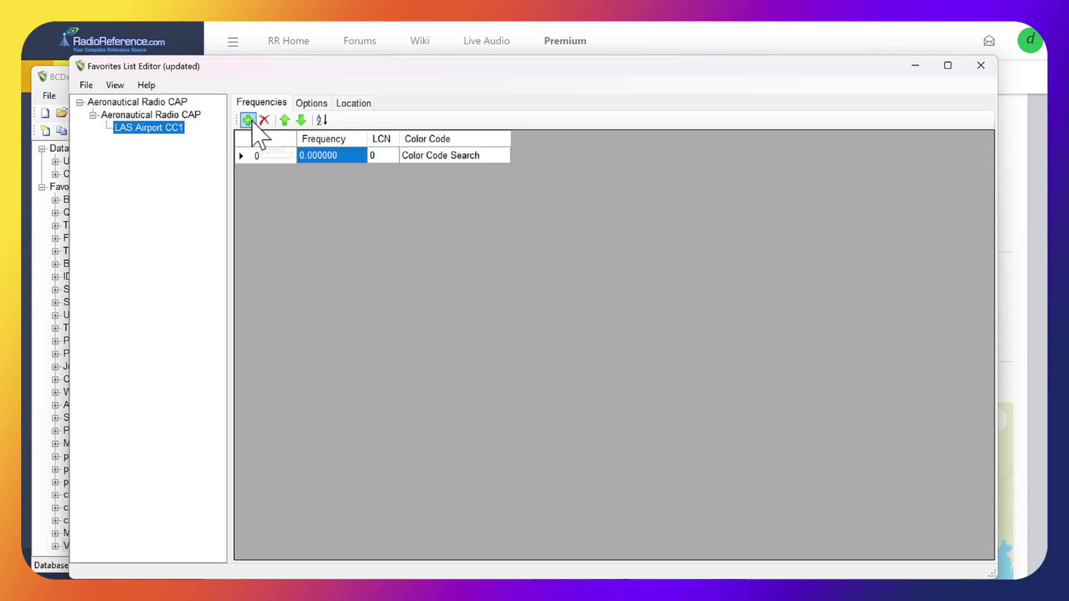
pyautogui.click(341, 154)
pyautogui.click(341, 156)
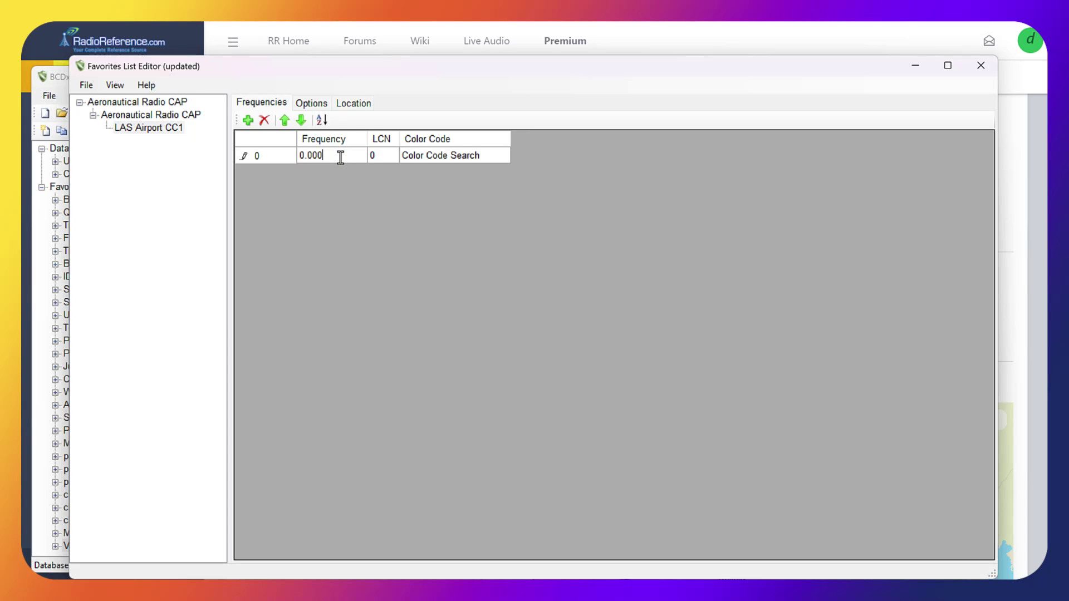
pyautogui.press('BackSpace')
pyautogui.press('BackSpace')
pyautogui.write('460.737500')
pyautogui.press('Return')
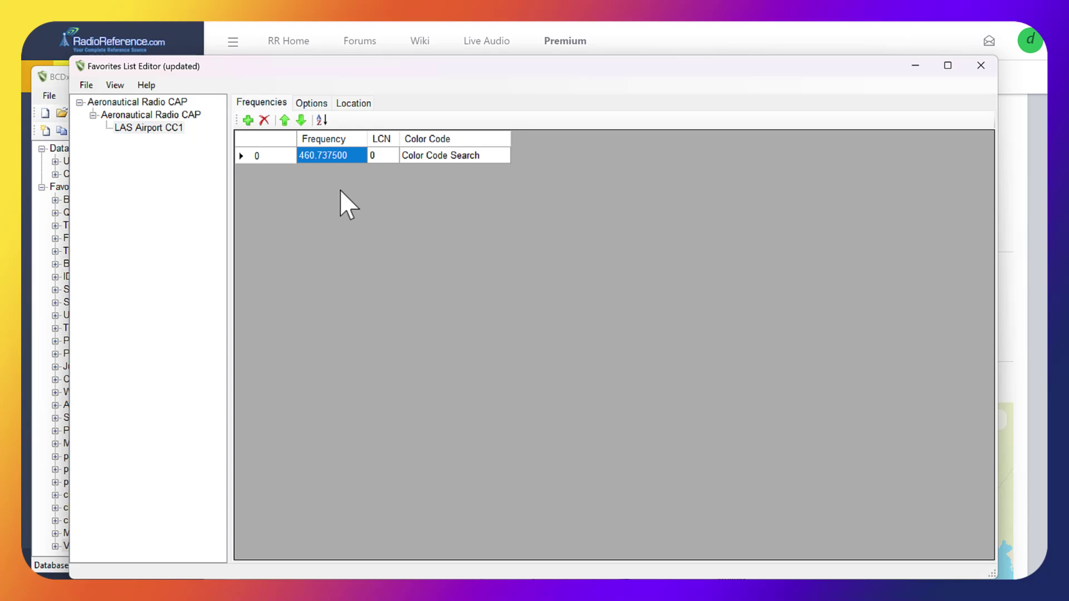
# - Set the site frequency's color code to Color Code 1 and its LCN to 01
pyautogui.click(449, 151)
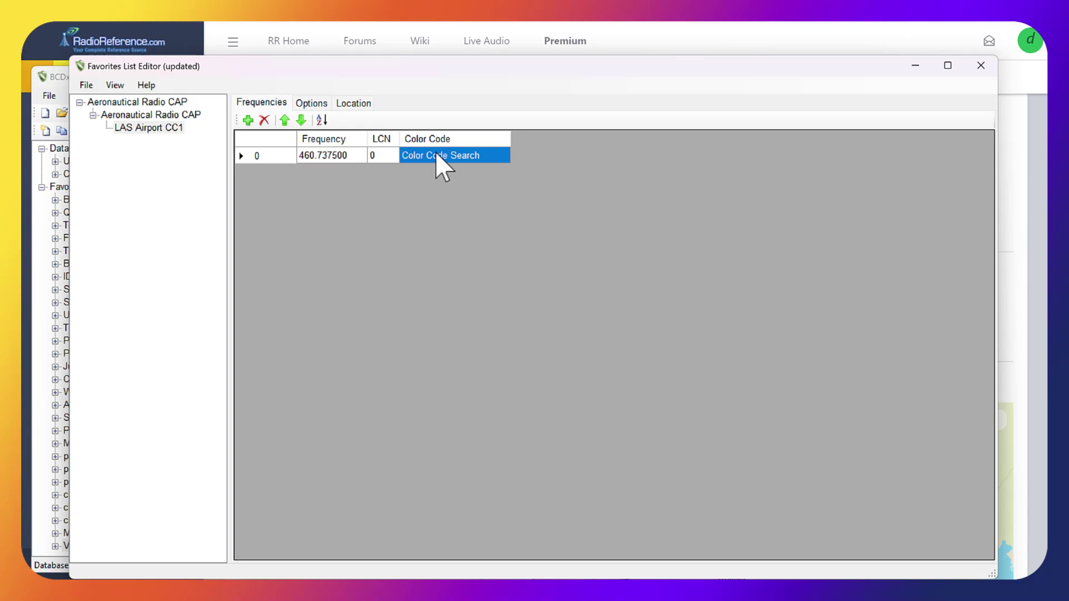
pyautogui.click(436, 151)
pyautogui.click(450, 195)
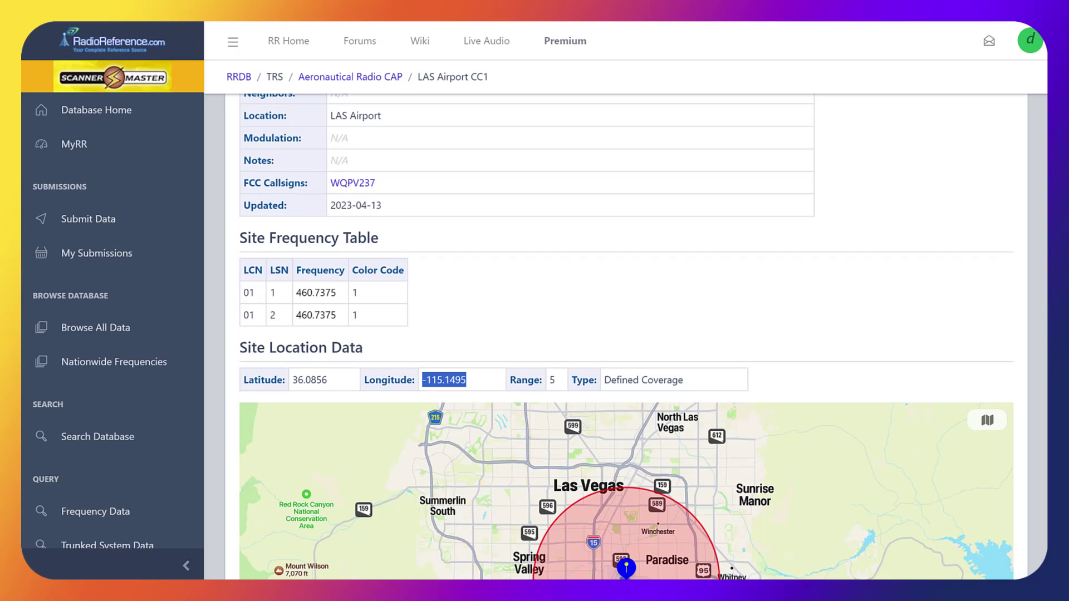
pyautogui.click(665, 548)
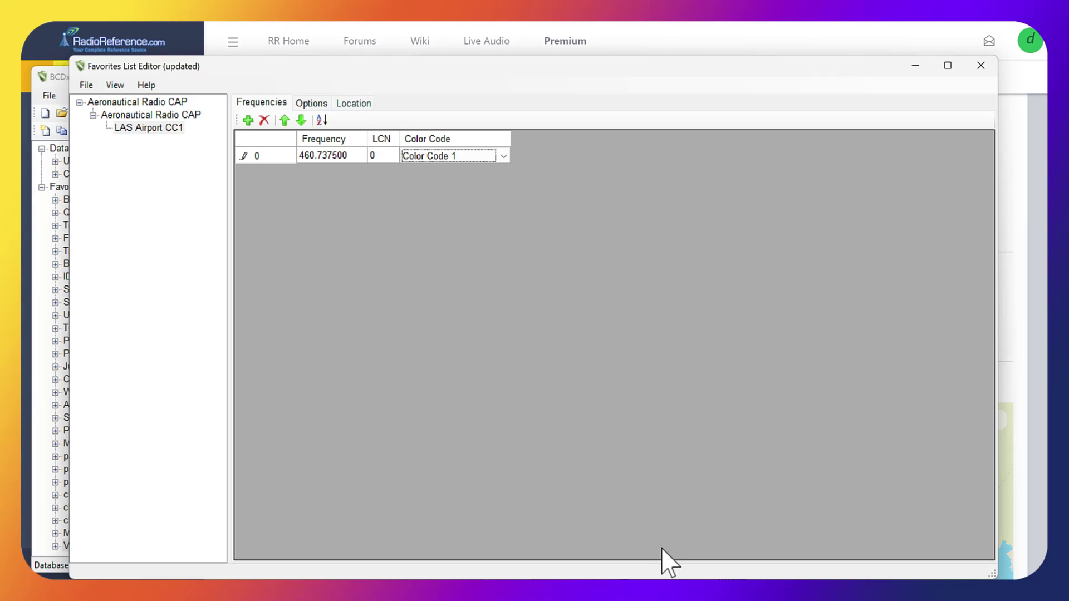
pyautogui.click(375, 156)
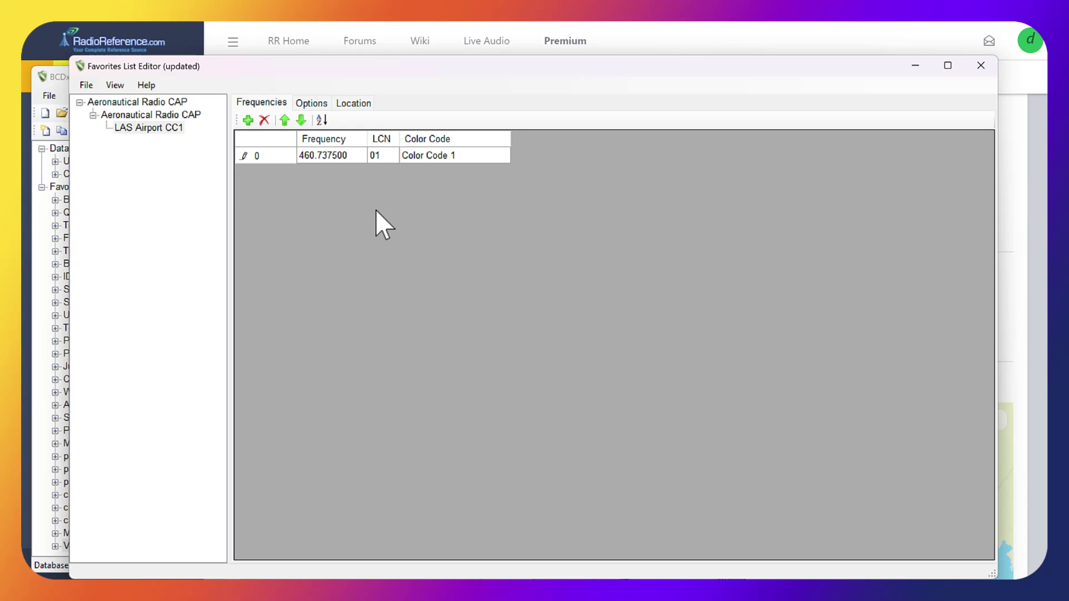
pyautogui.click(158, 130)
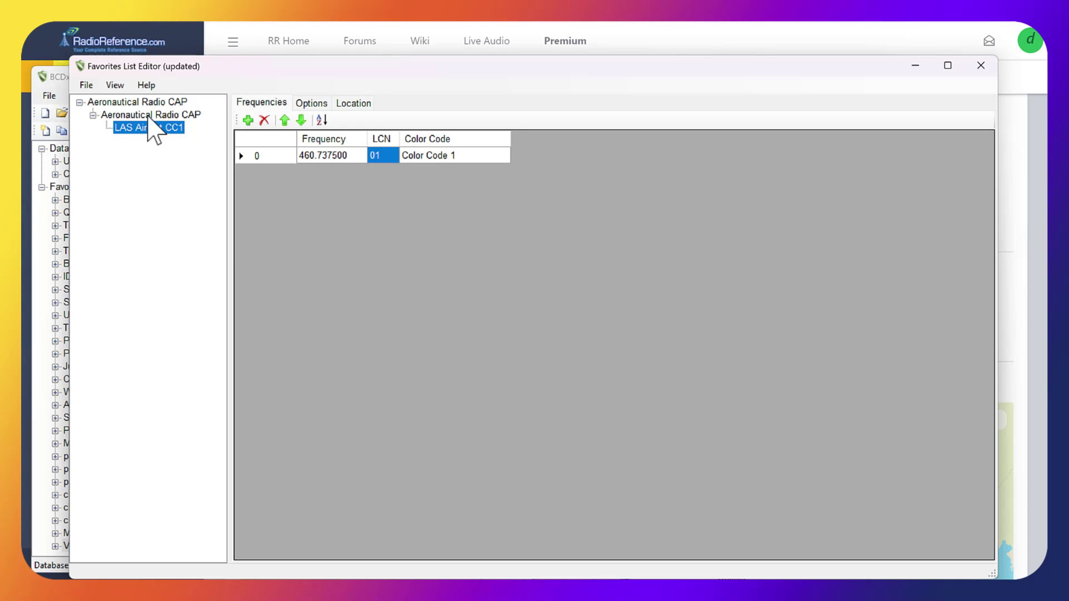
# - Add a department to the Aeronautical Radio CAP system and create a channel in it
pyautogui.press('Up')
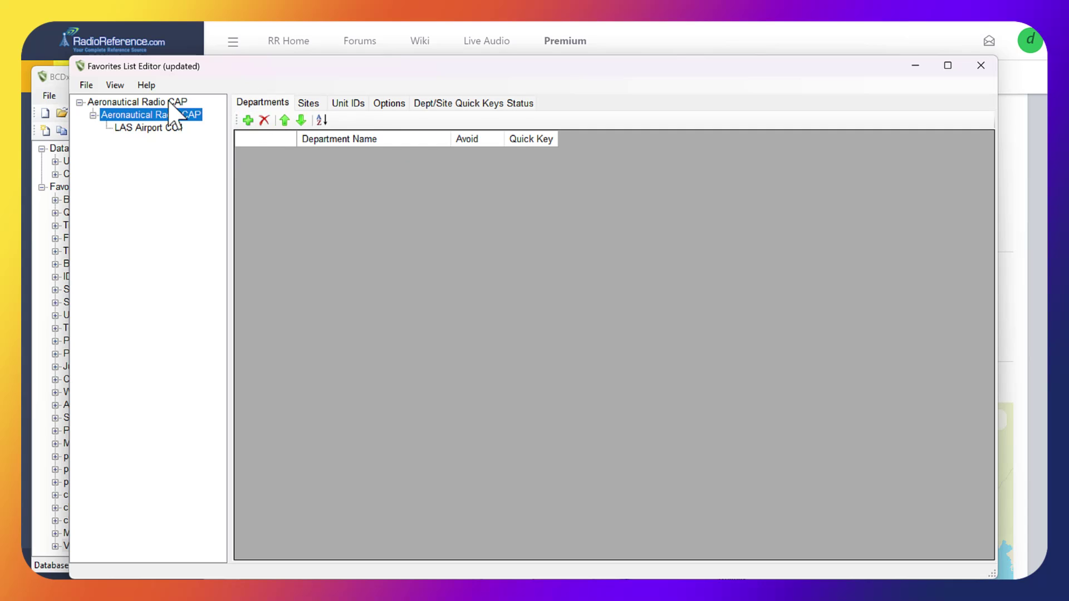
pyautogui.click(248, 120)
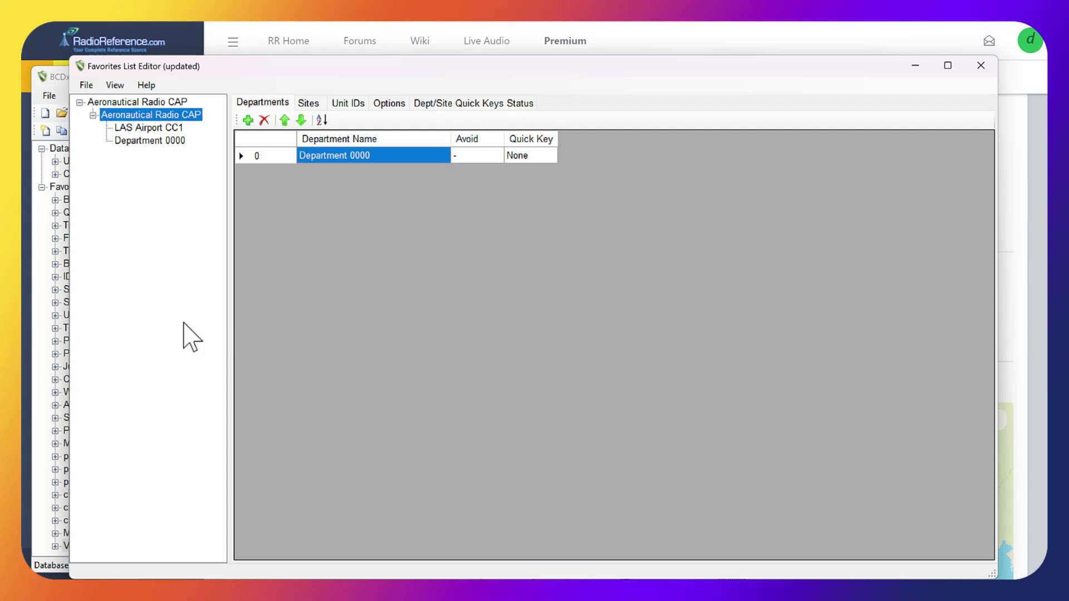
pyautogui.click(156, 142)
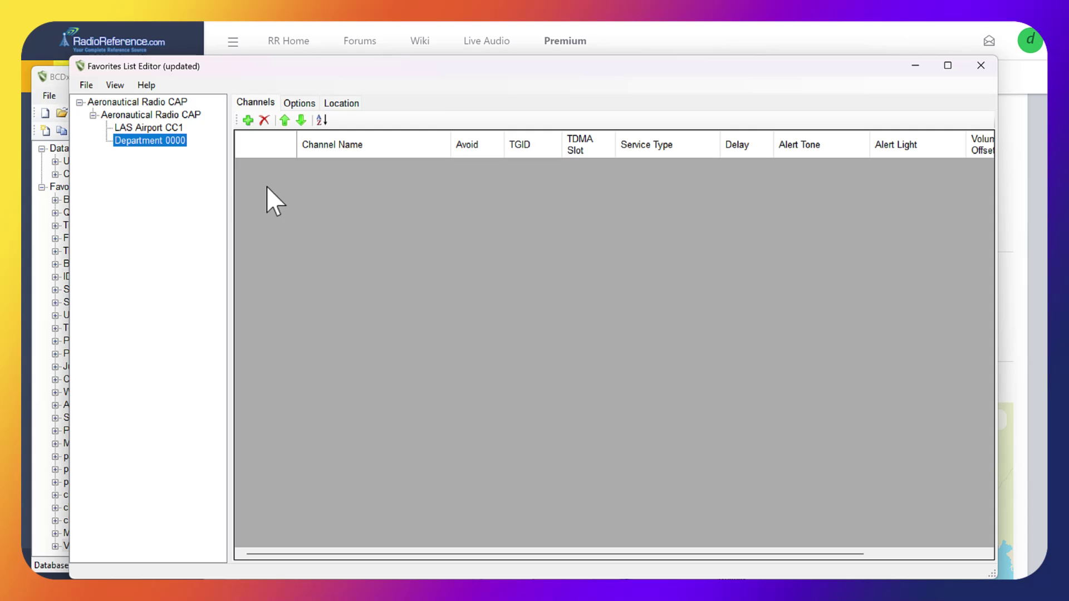
pyautogui.click(248, 120)
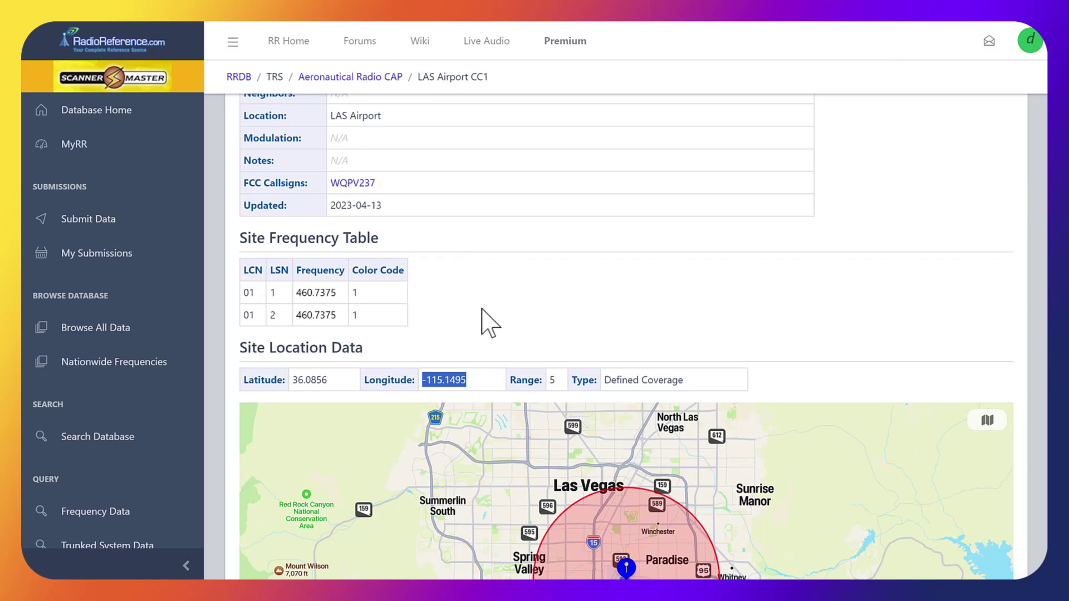
# - Look up the talkgroup's decimal ID on the RadioReference page for Aeronautical Radio CAP and return to the Favorites List Editor
pyautogui.scroll(4, 485, 312)
pyautogui.scroll(-5, 515, 305)
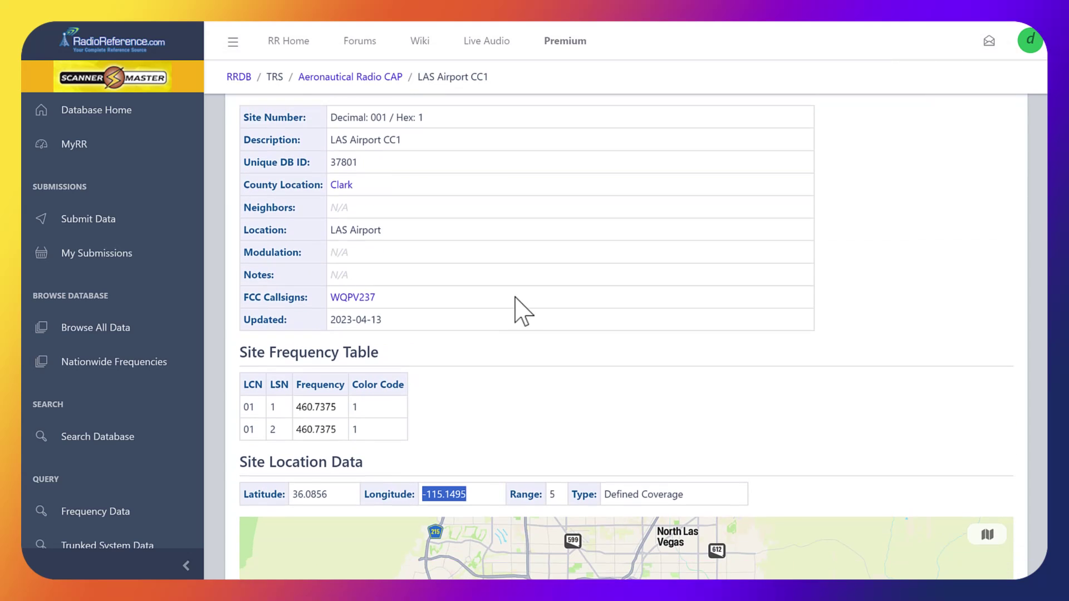
pyautogui.scroll(3, 515, 306)
pyautogui.scroll(2, 522, 310)
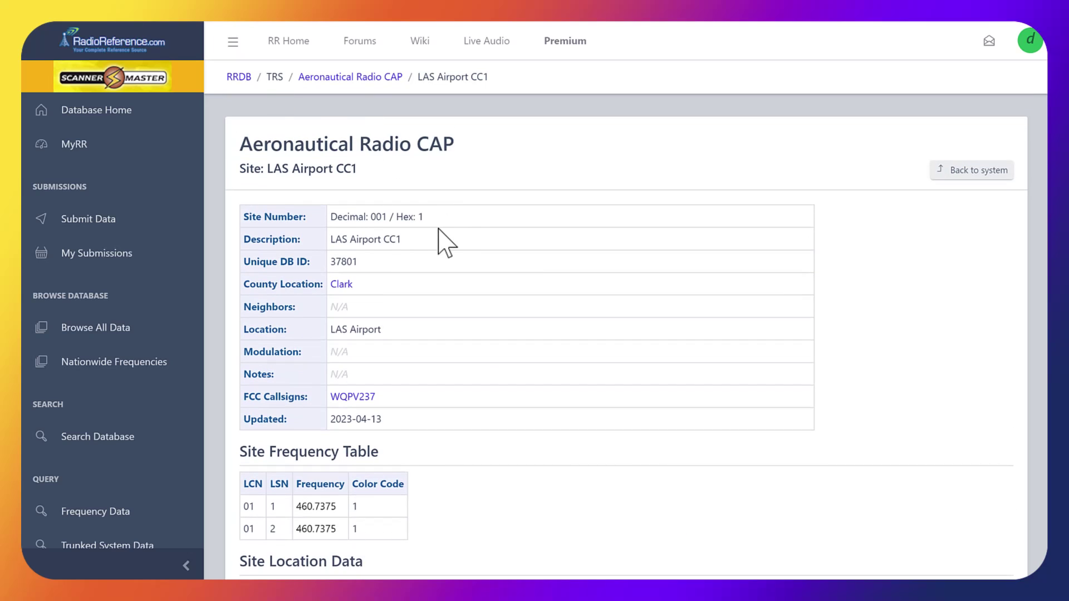
pyautogui.hotkey('alt', 'Left')
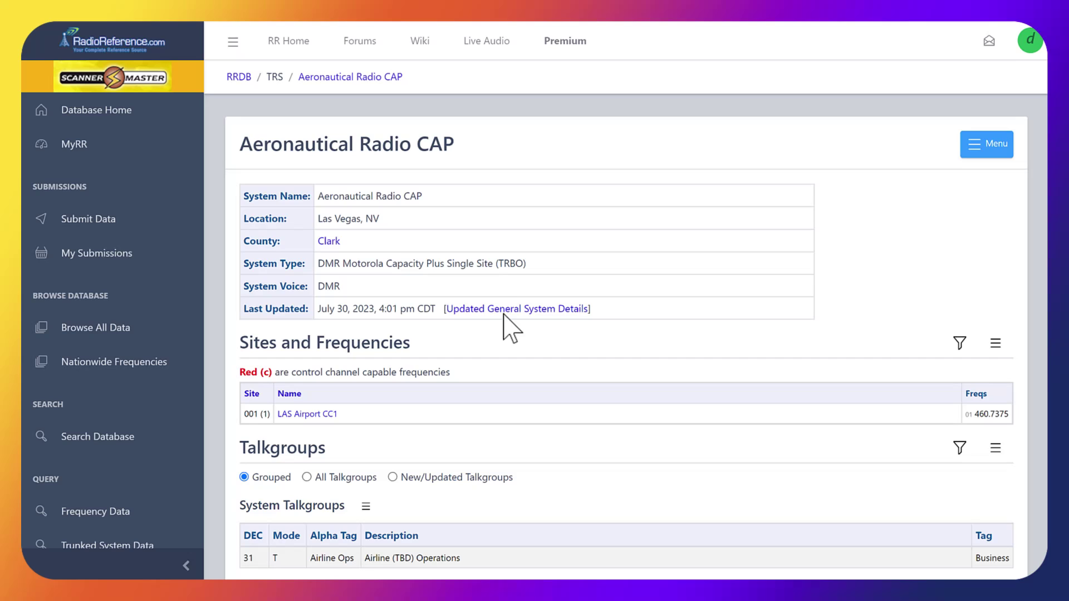
pyautogui.scroll(-1, 384, 264)
pyautogui.scroll(1, 356, 223)
pyautogui.scroll(-1, 416, 370)
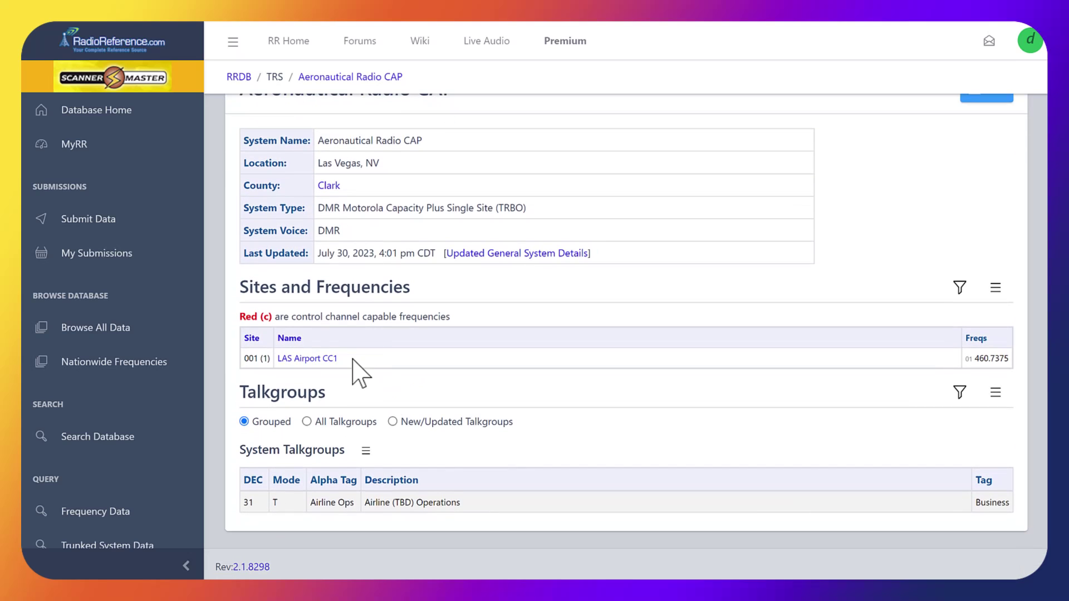
pyautogui.moveTo(254, 484)
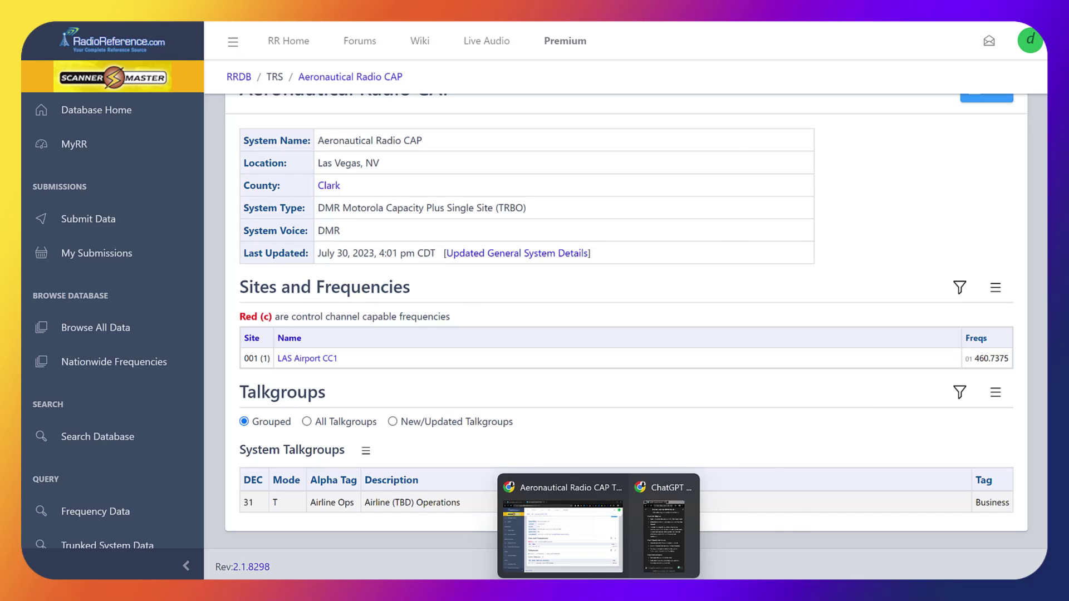
pyautogui.click(672, 560)
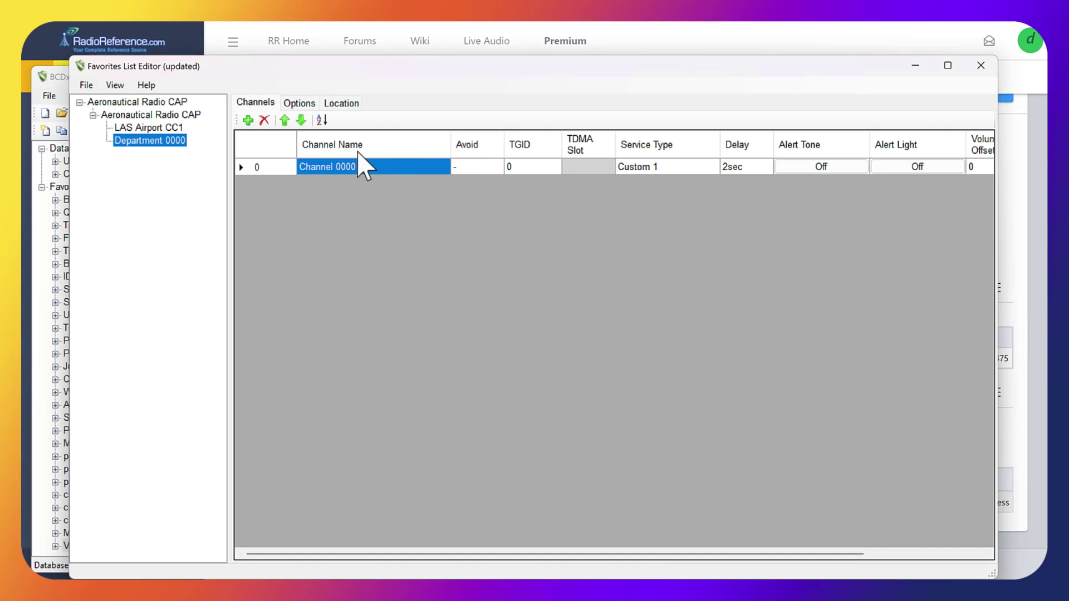
# - Set the new channel's TGID to 31 and its service type to Aircraft
pyautogui.click(520, 166)
pyautogui.click(517, 166)
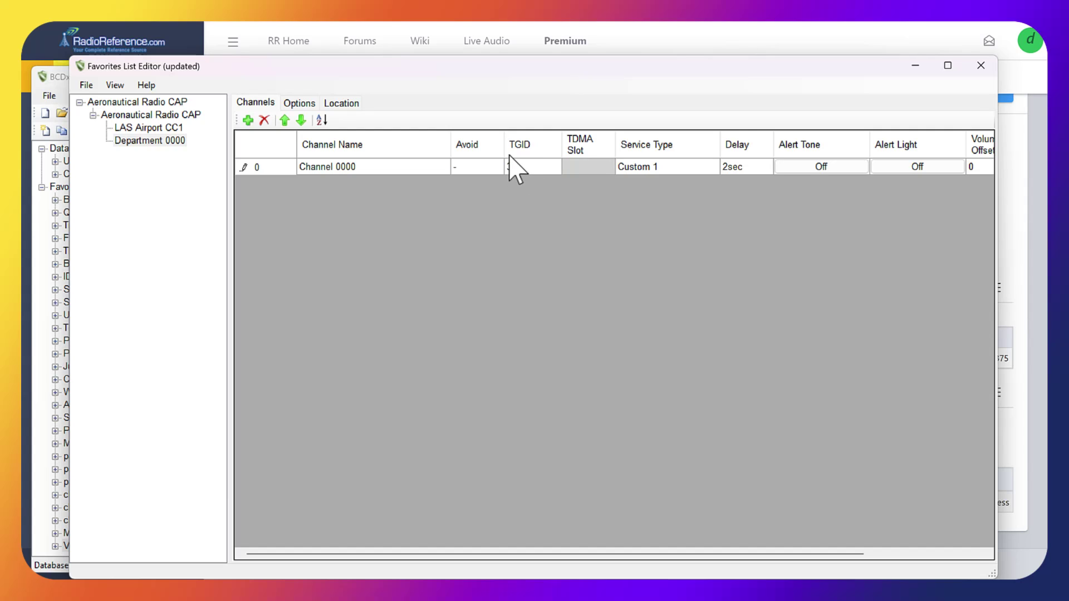
pyautogui.write('31')
pyautogui.click(658, 167)
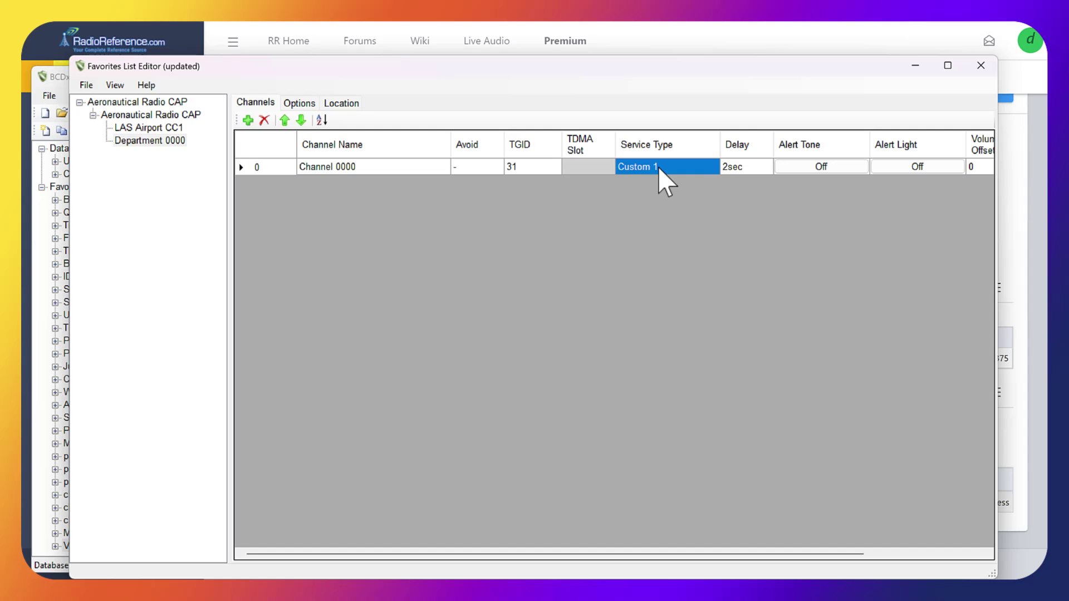
pyautogui.click(712, 162)
pyautogui.click(714, 168)
pyautogui.scroll(3, 675, 280)
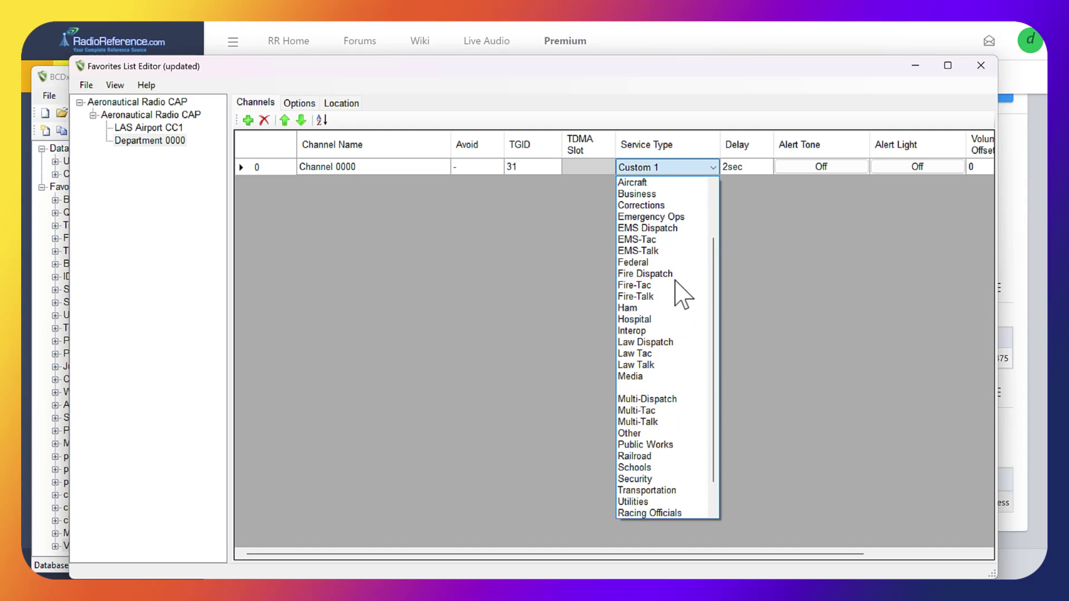
pyautogui.click(651, 182)
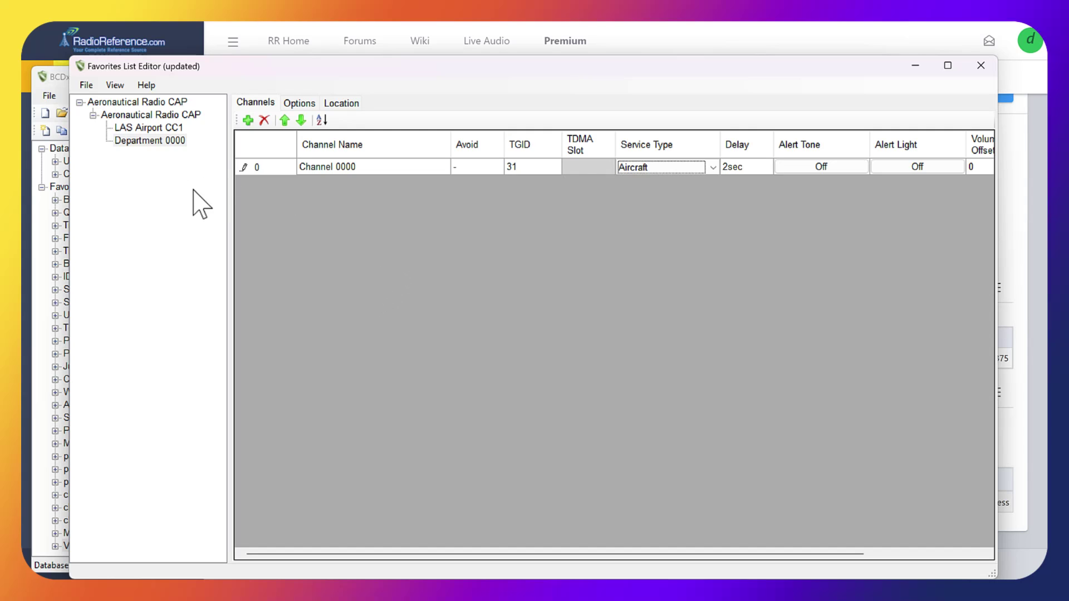
# - Save the Aeronautical Radio CAP favorites list after checking its site and department, and close the Favorites List Editor
pyautogui.click(150, 129)
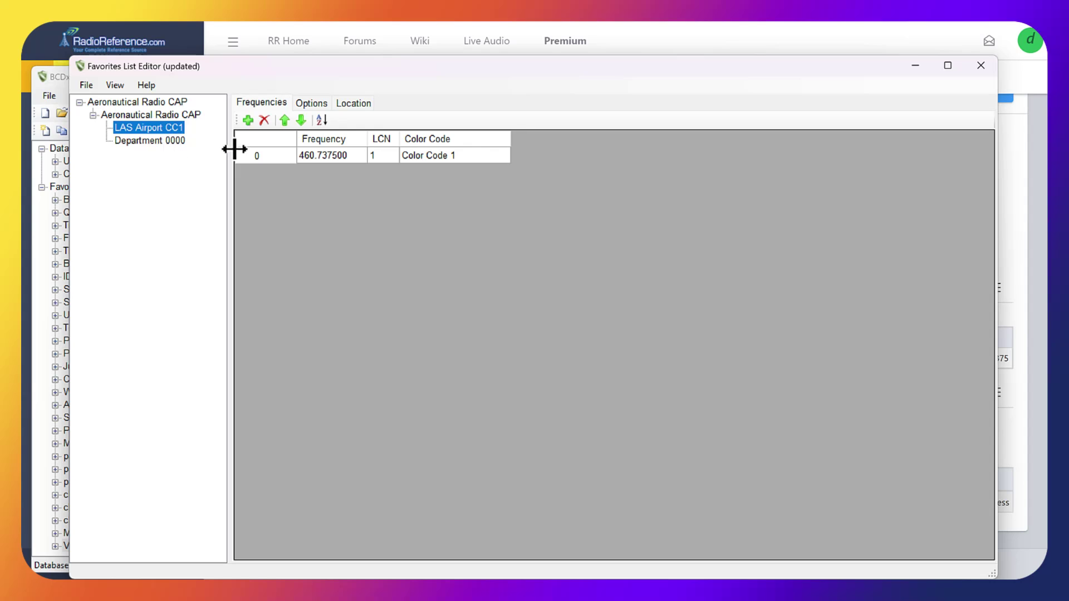
pyautogui.click(158, 141)
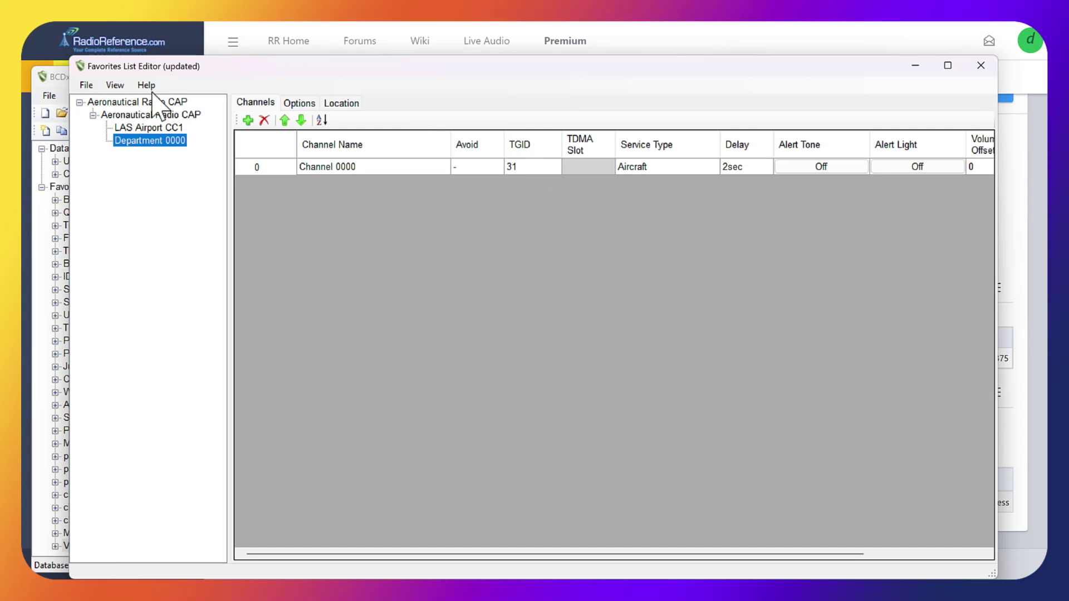
pyautogui.click(86, 87)
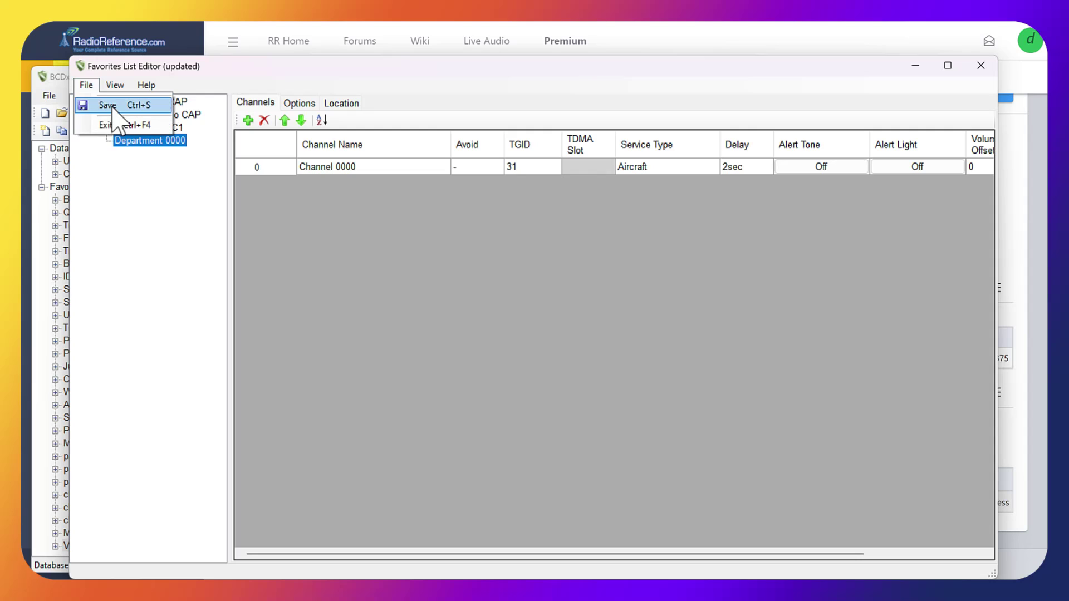
pyautogui.click(108, 105)
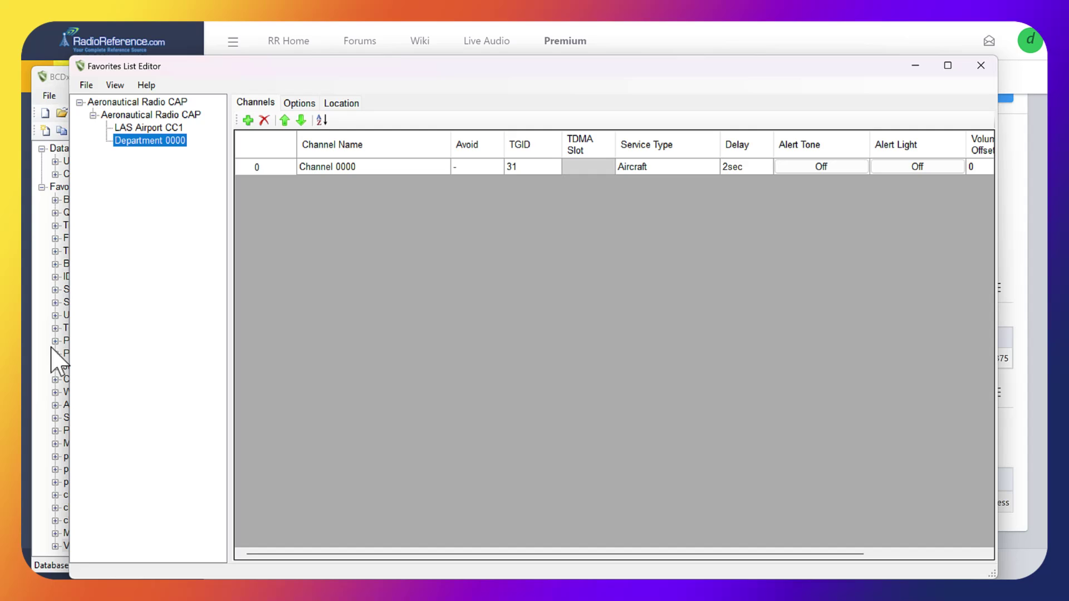
pyautogui.click(981, 65)
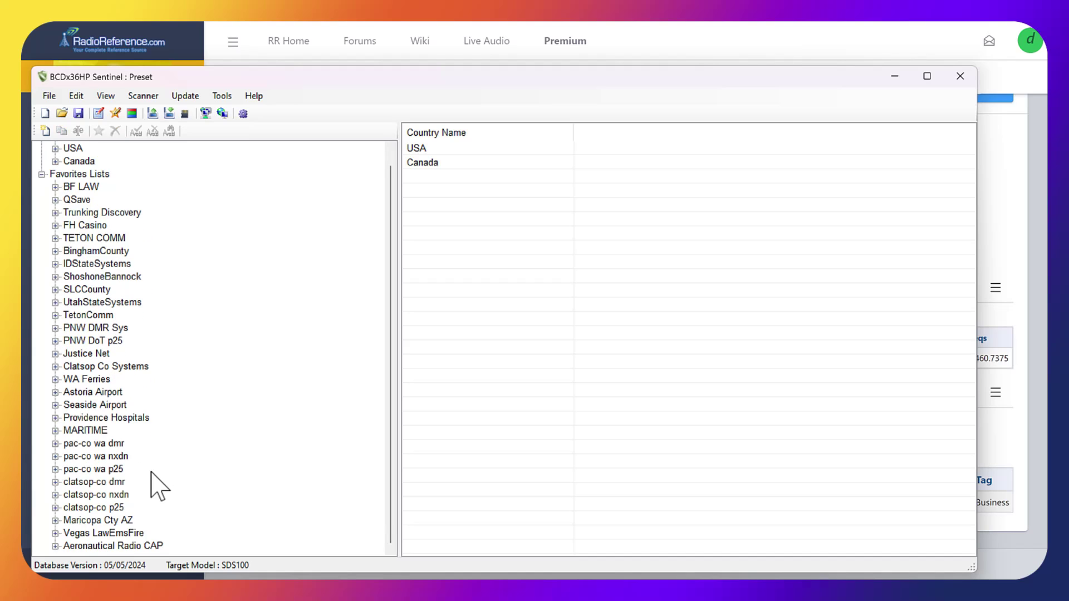
# - Expand the Aeronautical Radio CAP favorites list and its system to check the department and site entries
pyautogui.click(115, 545)
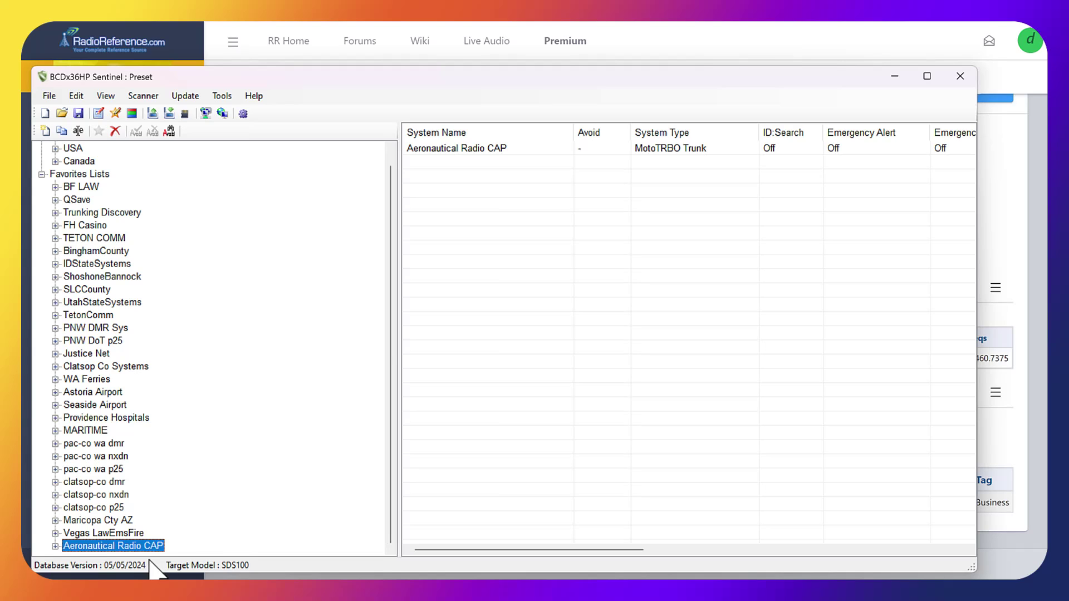
pyautogui.doubleClick(93, 546)
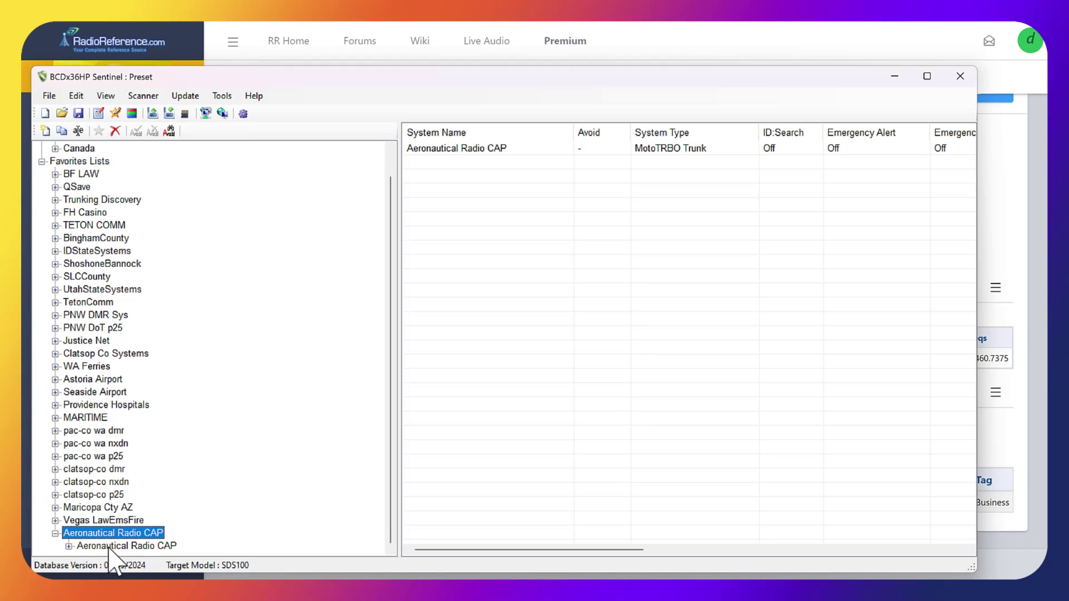
pyautogui.doubleClick(119, 547)
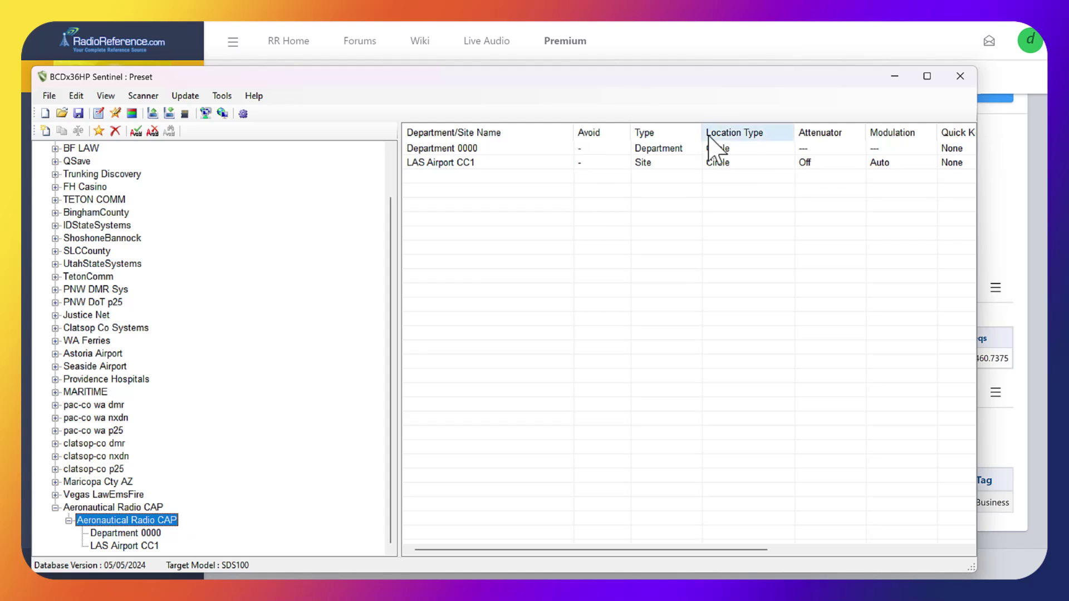
# - Write the programming to the Uniden SDS100 scanner with the option to erase the favorites lists on the scanner
pyautogui.click(159, 98)
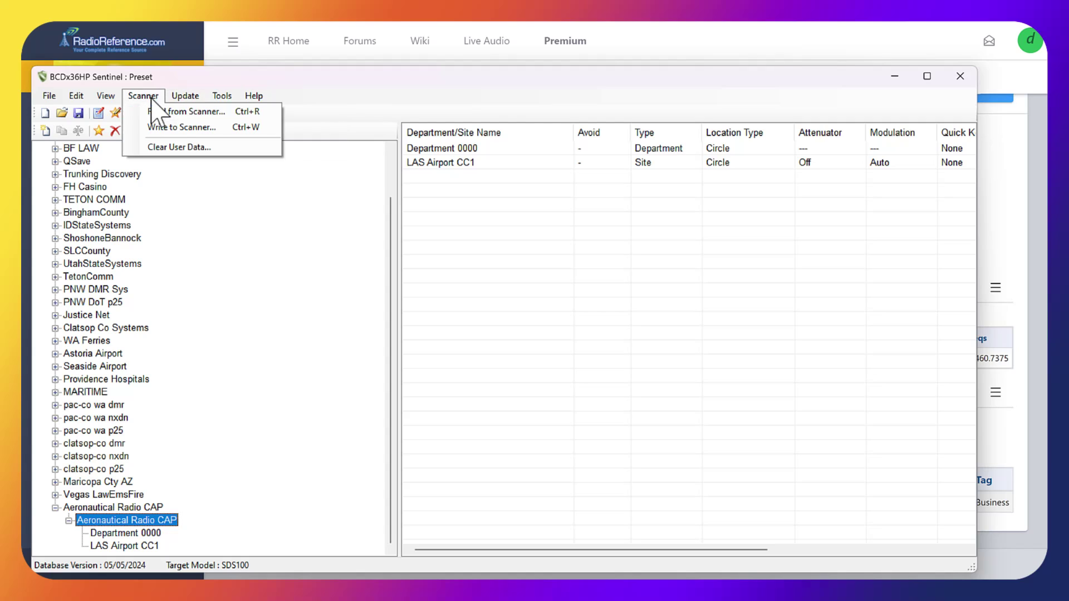
pyautogui.click(167, 128)
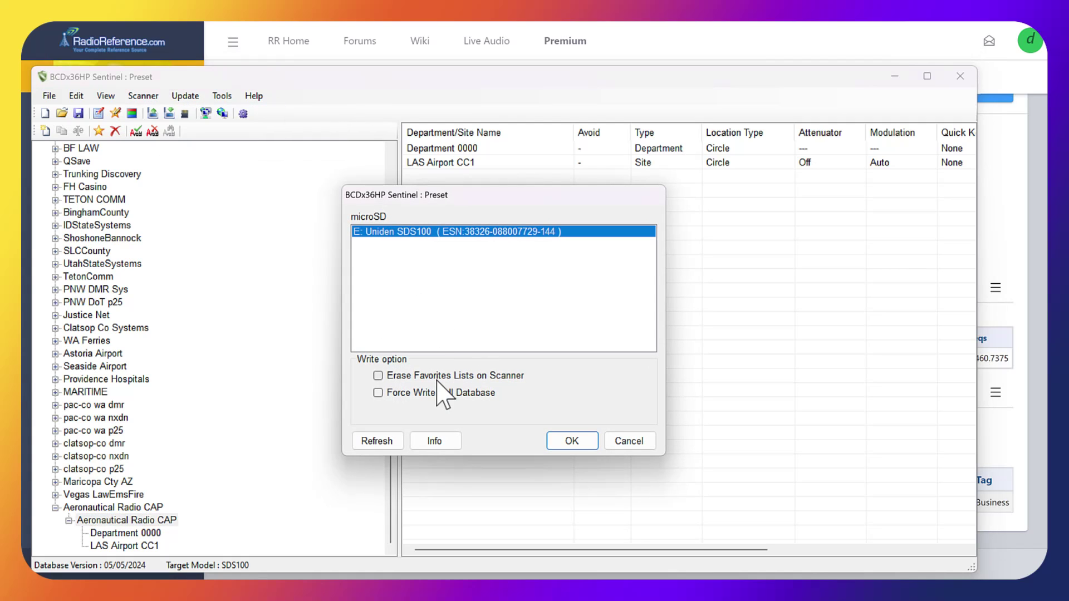
pyautogui.click(378, 376)
pyautogui.click(573, 443)
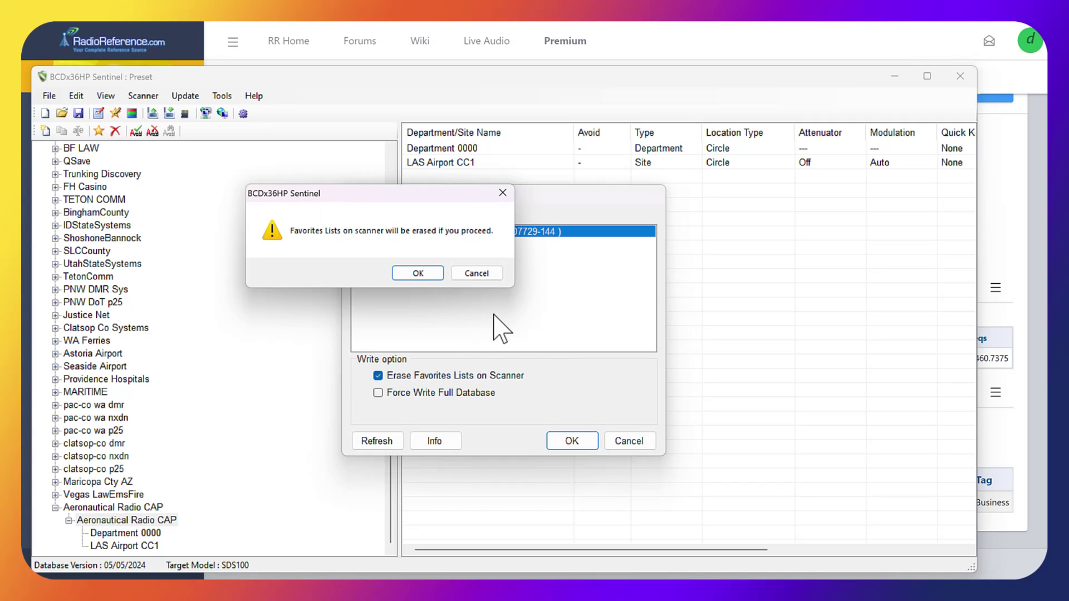
pyautogui.click(421, 278)
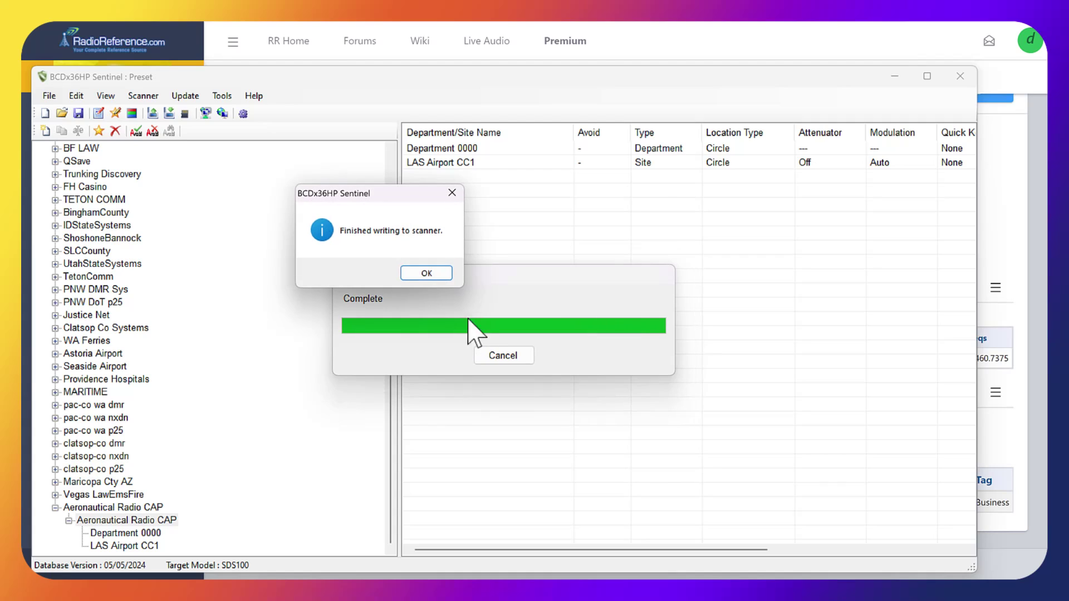
pyautogui.click(416, 274)
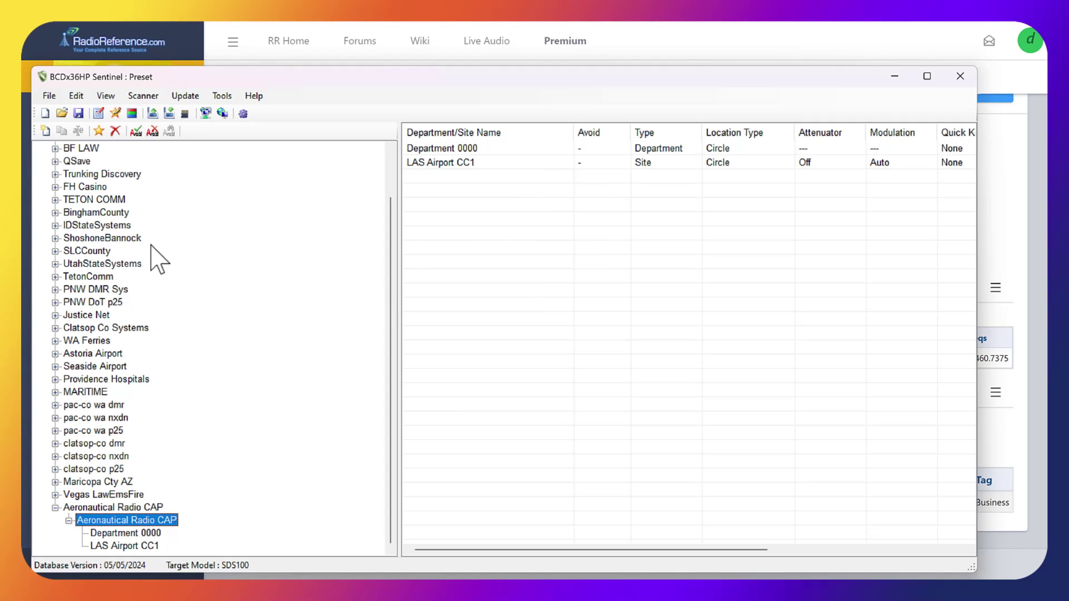
# - Reopen the Aeronautical Radio CAP list in the Favorites List Editor and show the location settings of Department 0000
pyautogui.click(132, 533)
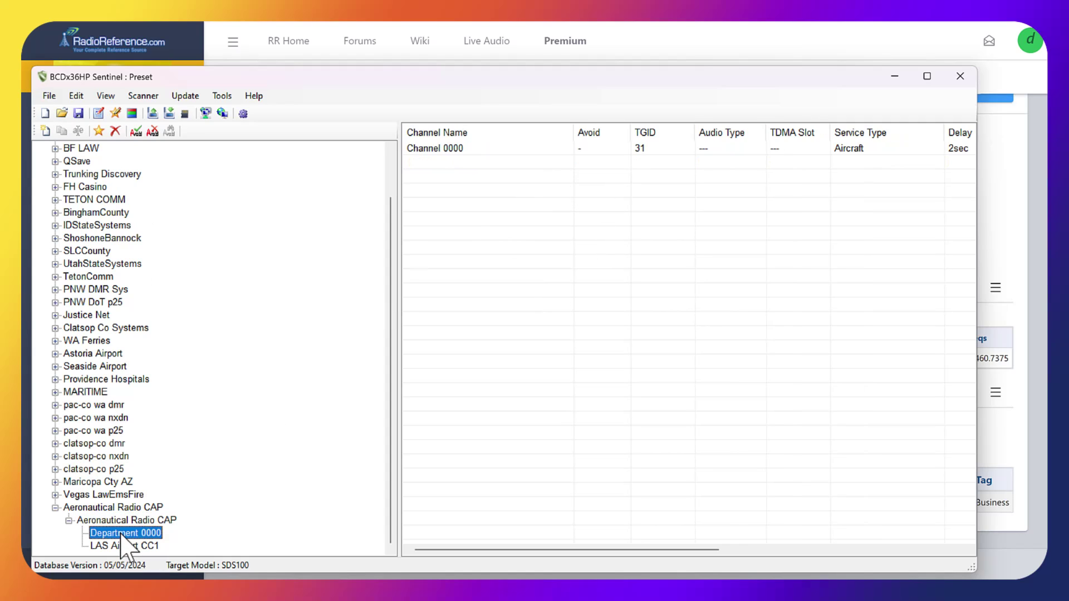
pyautogui.click(77, 96)
pyautogui.click(102, 126)
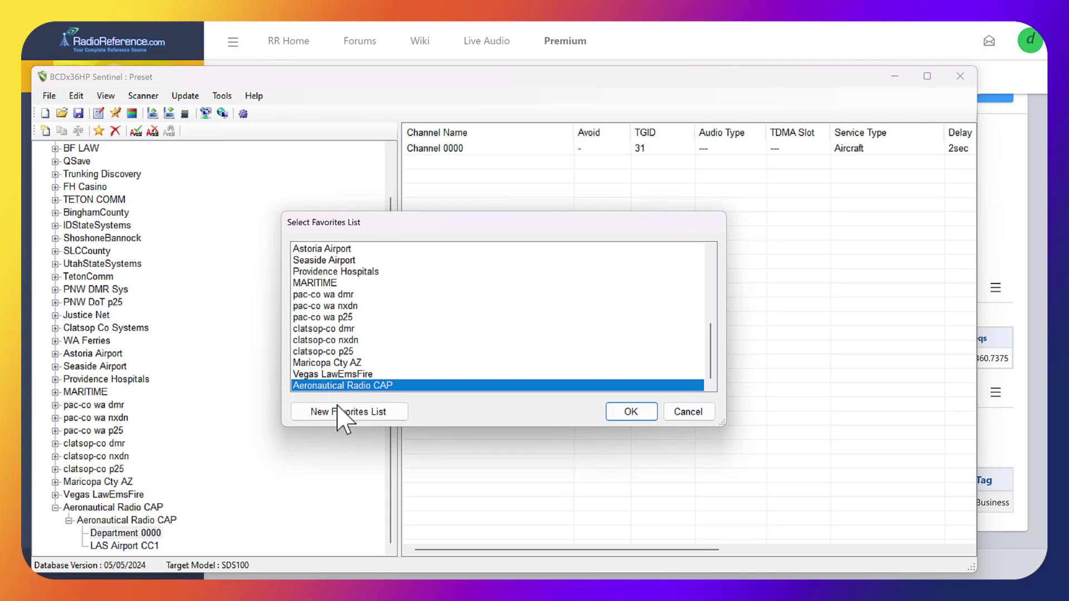
pyautogui.click(633, 418)
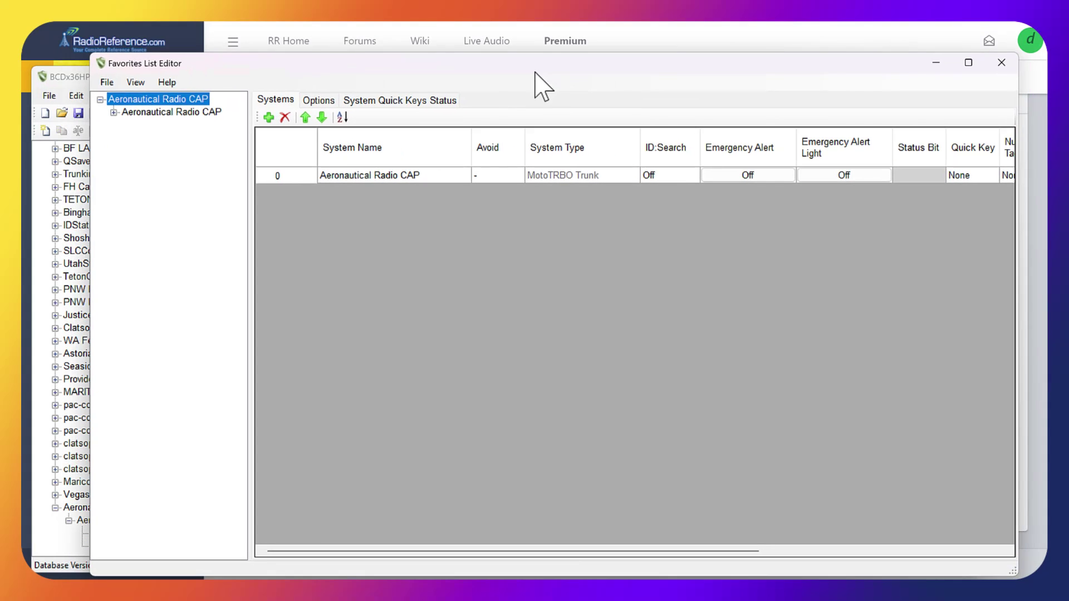
pyautogui.click(114, 113)
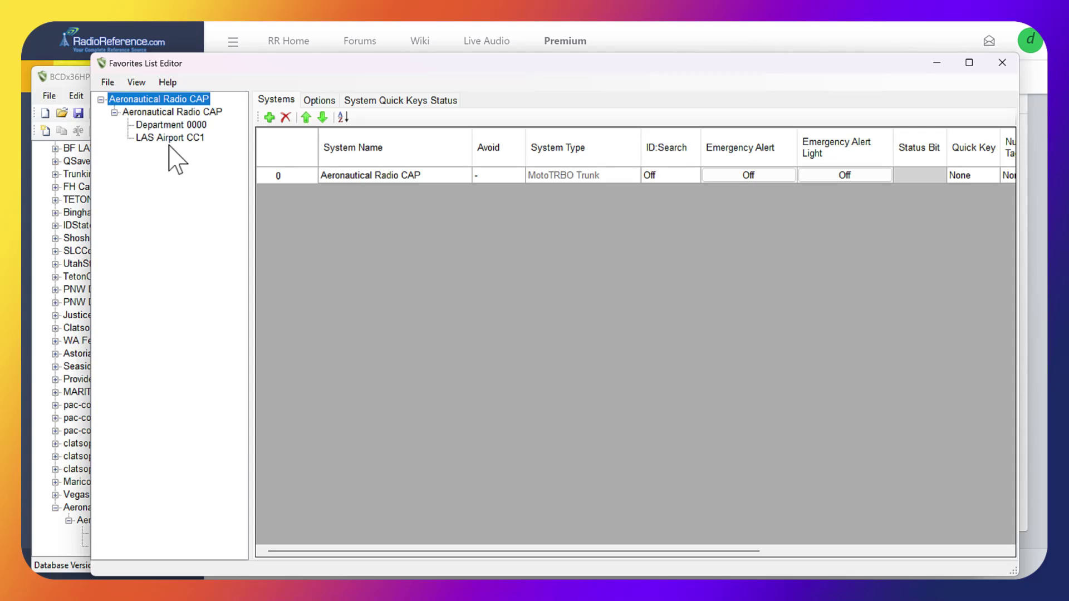
pyautogui.click(171, 127)
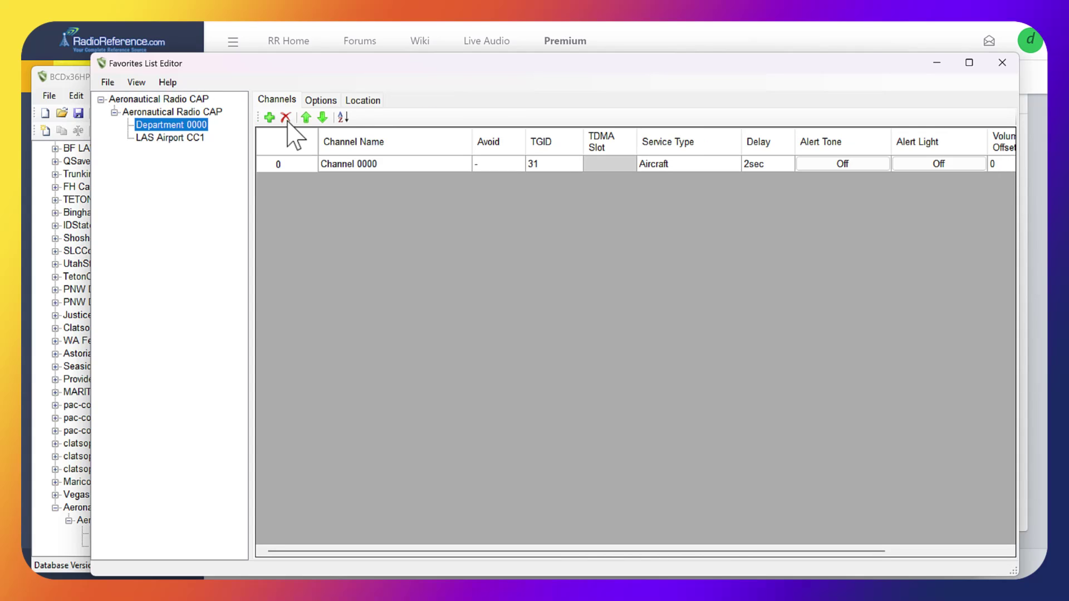
pyautogui.click(360, 101)
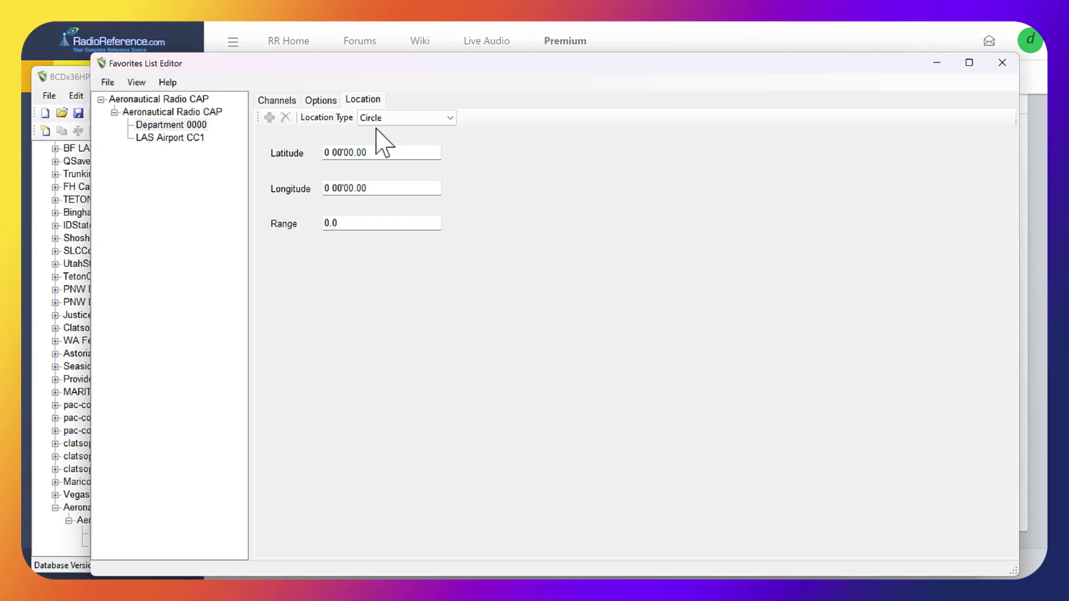
# - Copy the LAS Airport CC1 site's latitude from RadioReference and set the department's latitude to 36.0856
pyautogui.hotkey('alt', 'Tab')
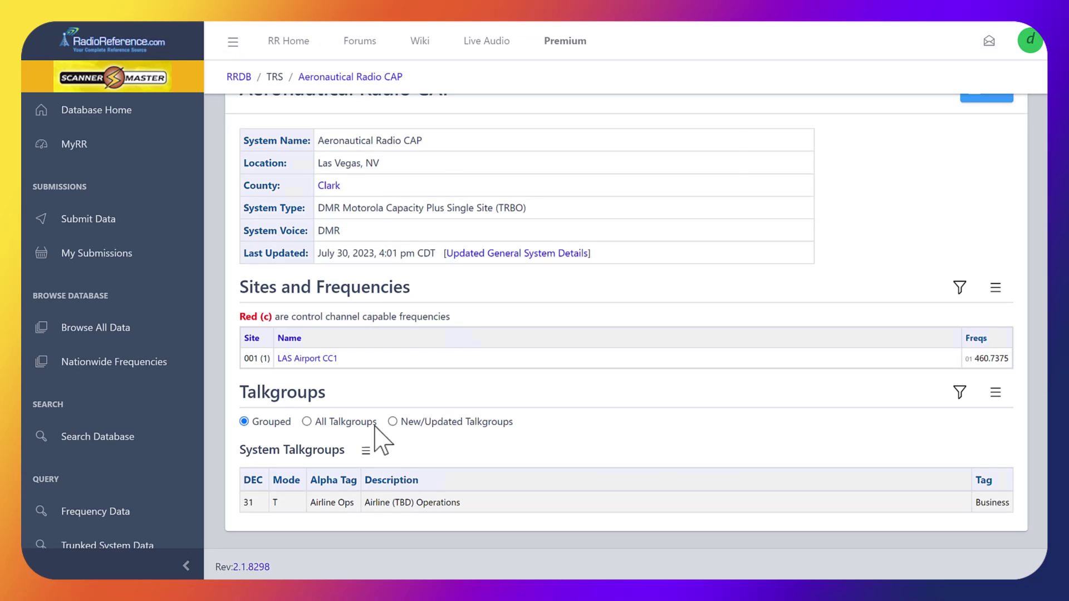
pyautogui.scroll(1, 479, 209)
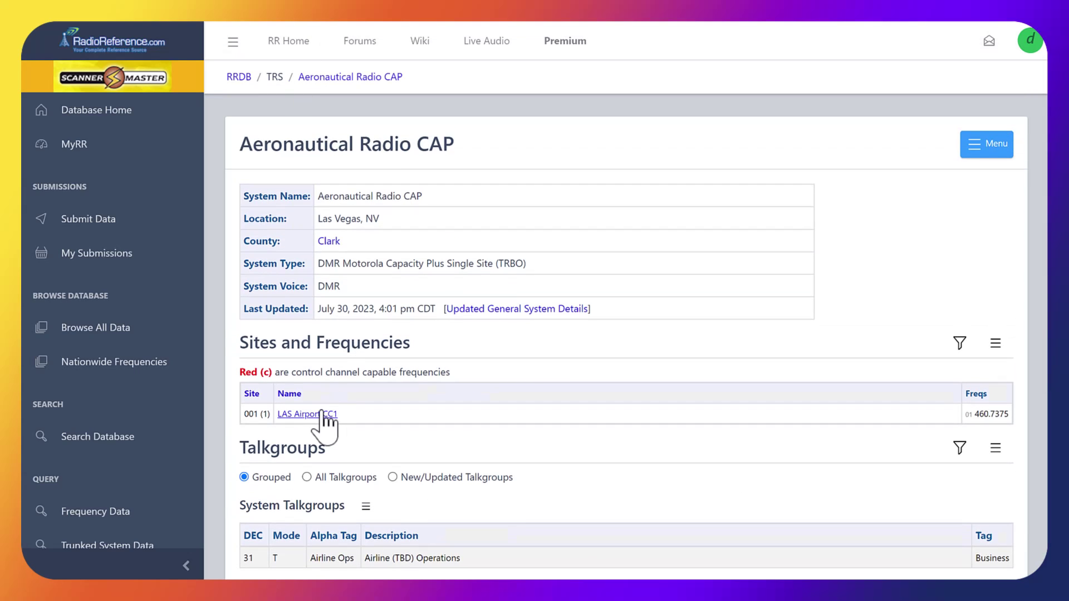
pyautogui.click(322, 415)
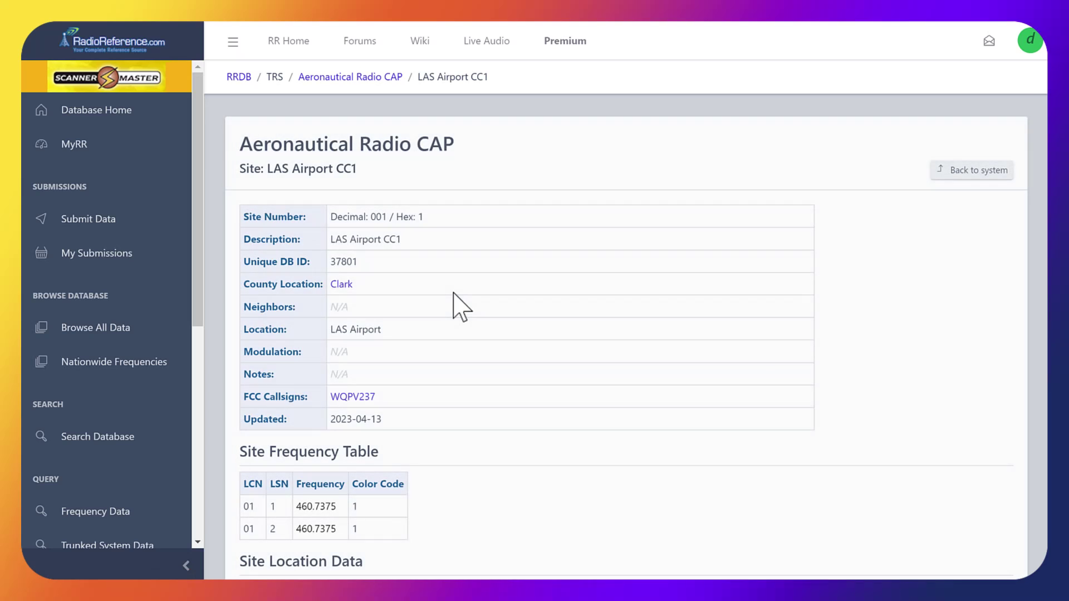
pyautogui.scroll(-8, 479, 356)
pyautogui.scroll(3, 440, 223)
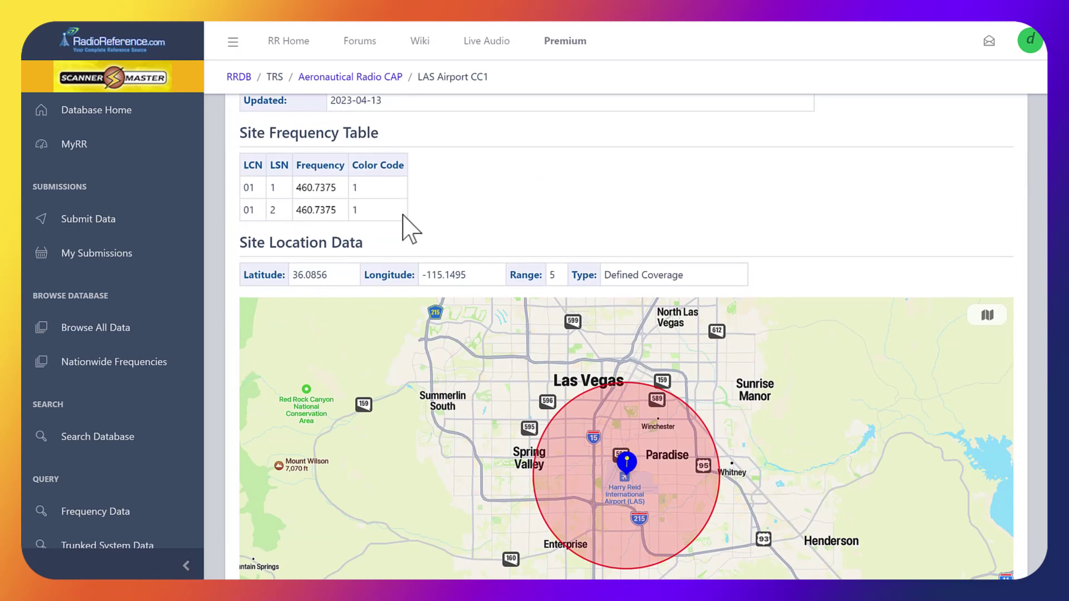
pyautogui.doubleClick(332, 276)
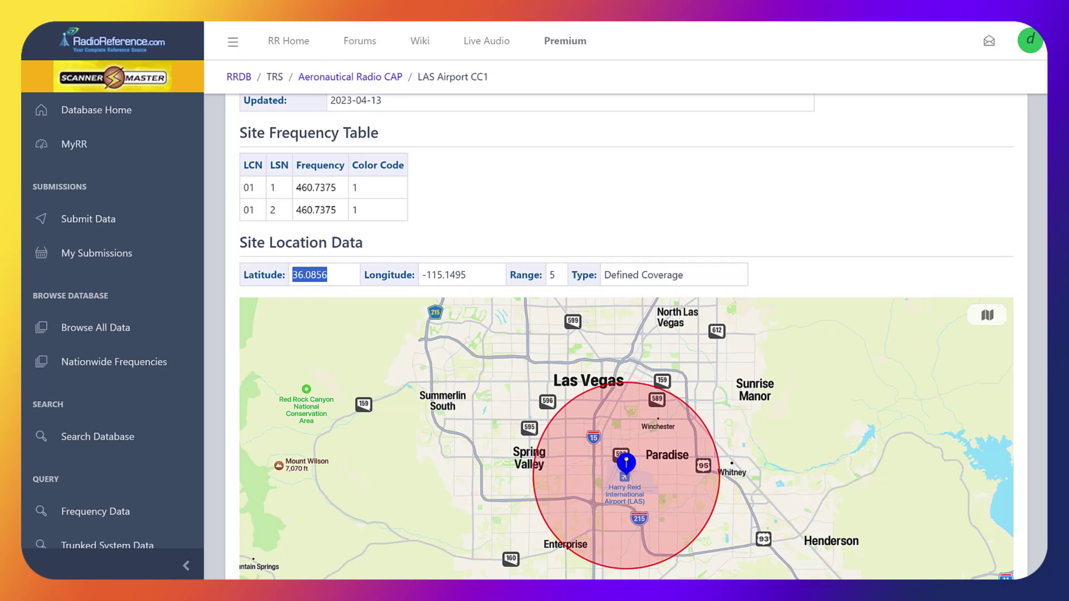
pyautogui.click(692, 549)
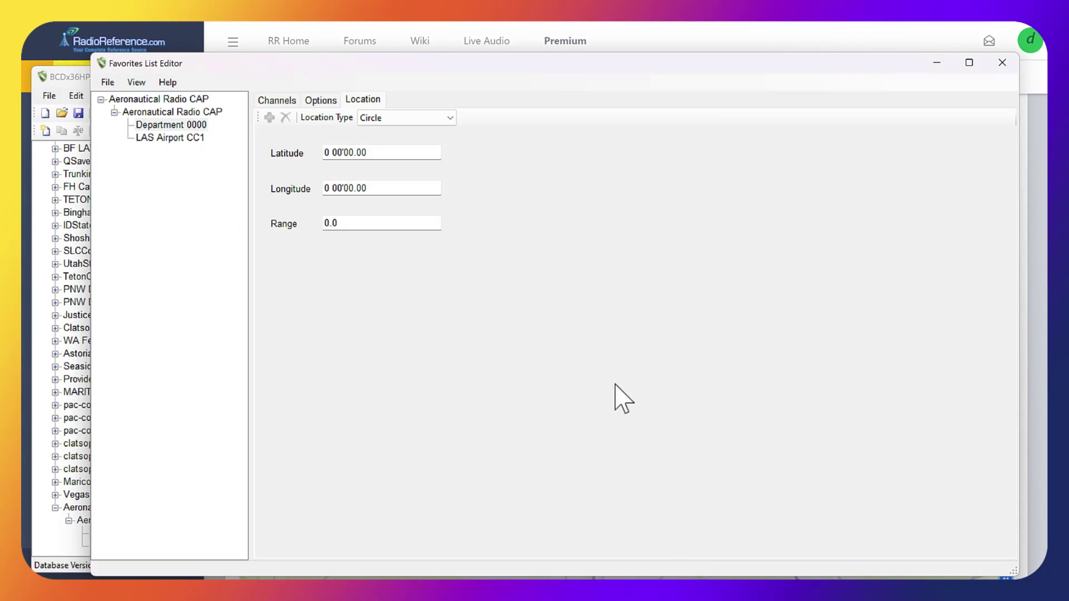
pyautogui.click(382, 156)
pyautogui.click(369, 159)
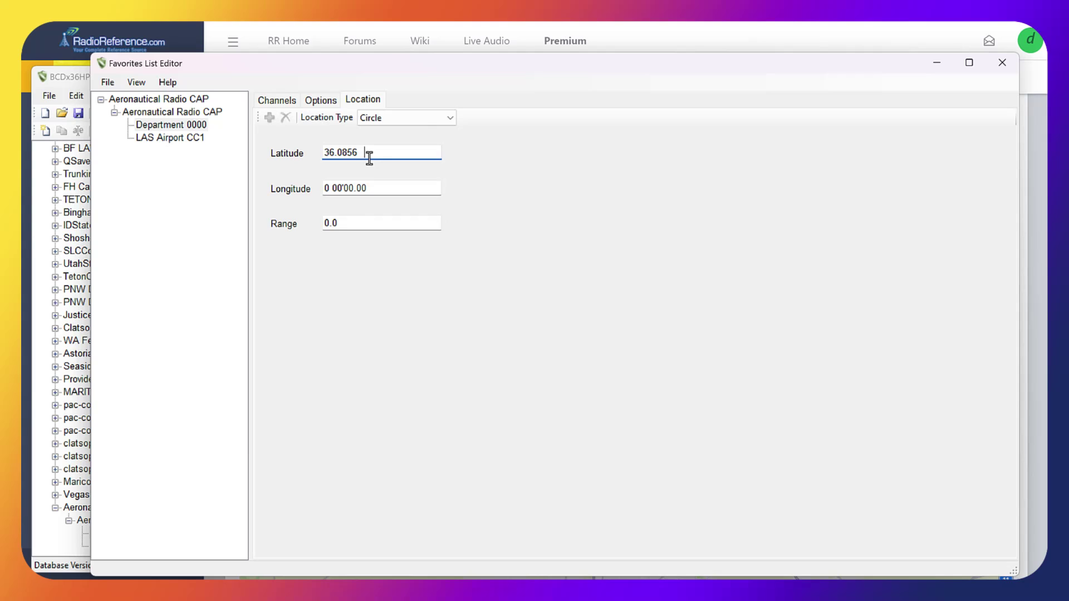
# - Copy the site's longitude from RadioReference and set the department's longitude to -115.1495
pyautogui.hotkey('alt', 'Tab')
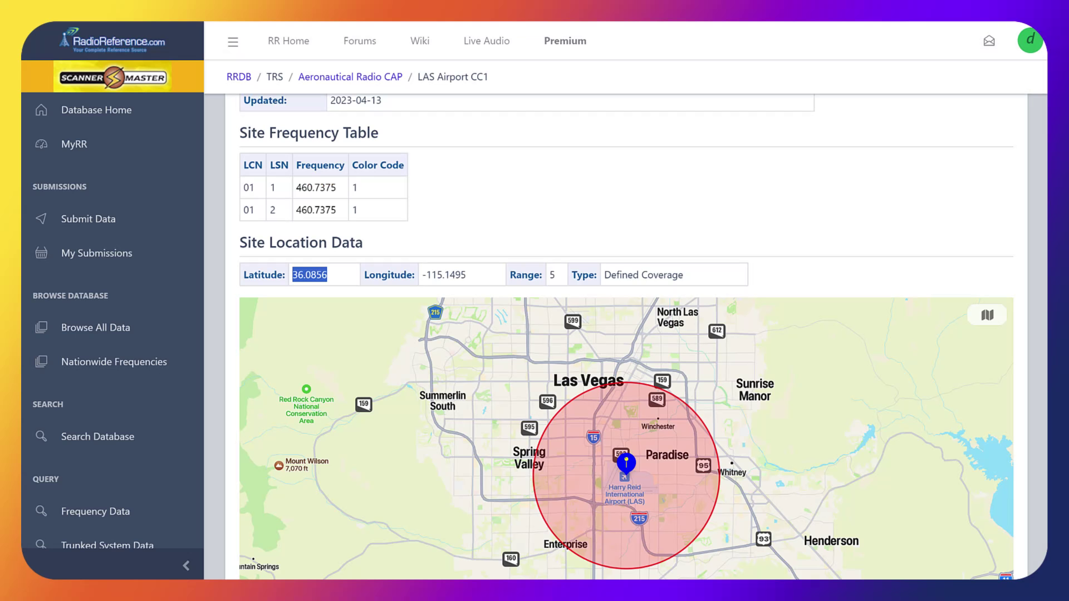
pyautogui.click(469, 275)
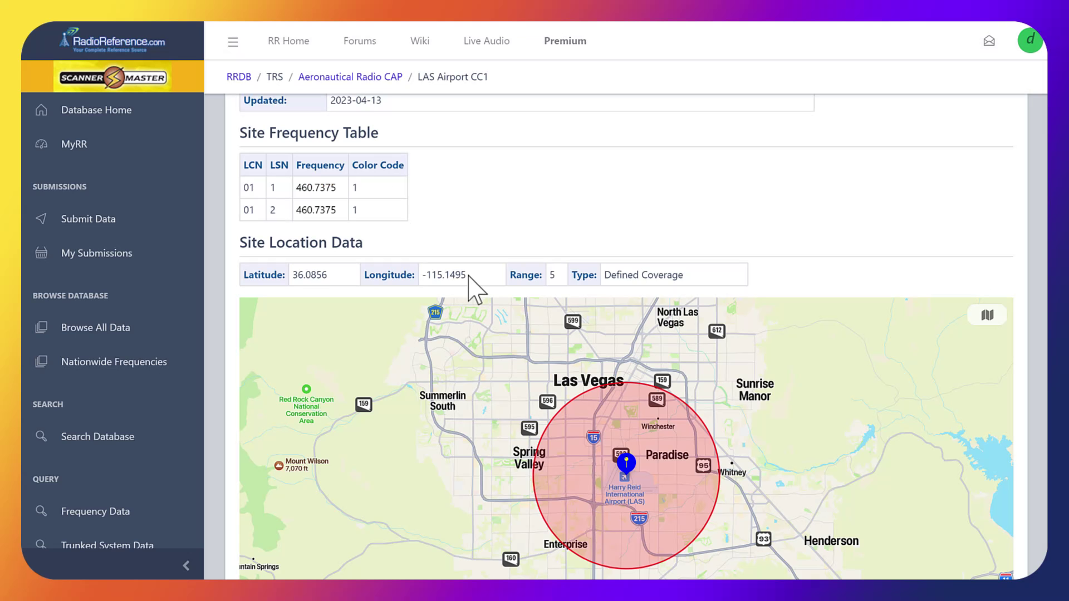
pyautogui.moveTo(437, 271); pyautogui.dragTo(485, 282)
pyautogui.hotkey('ctrl', 'c')
pyautogui.click(423, 273)
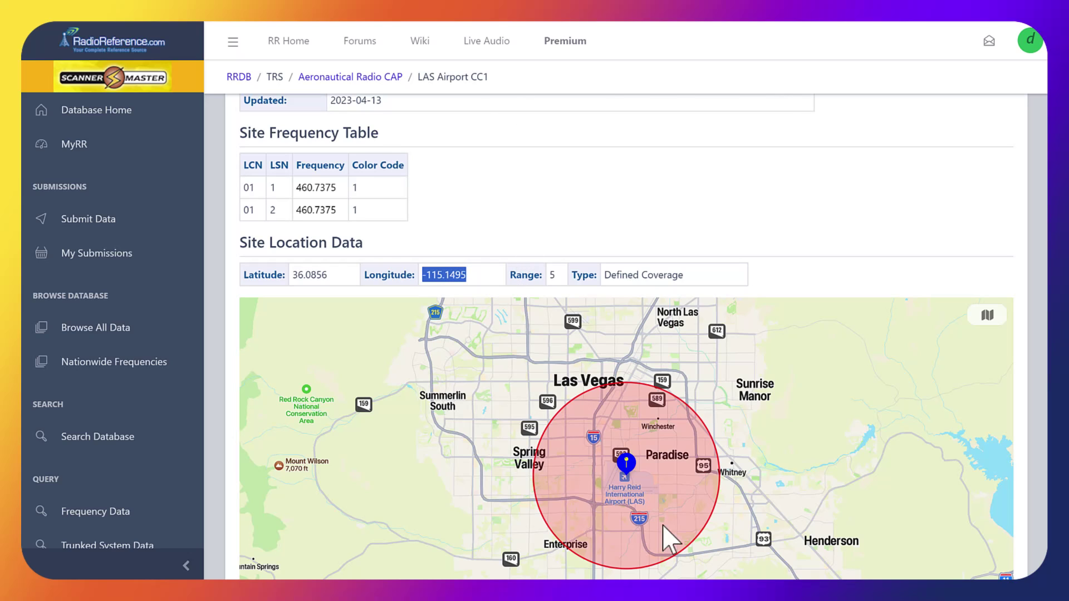
pyautogui.moveTo(671, 590)
pyautogui.click(674, 548)
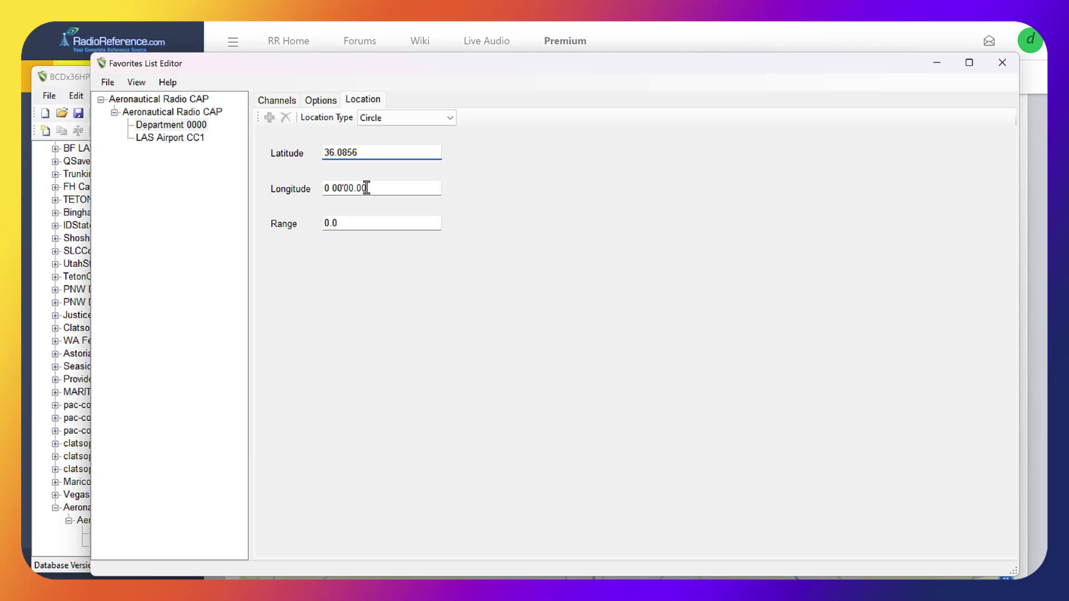
pyautogui.moveTo(374, 187); pyautogui.dragTo(312, 188)
pyautogui.hotkey('ctrl', 'v')
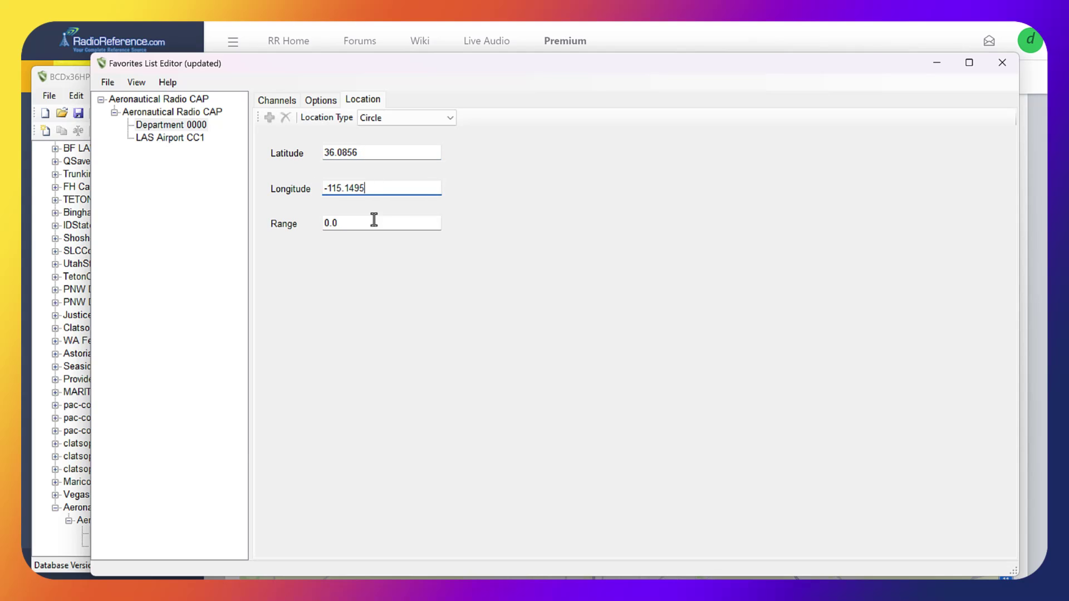
# - Copy the site's range from RadioReference and set the department's range to 5
pyautogui.doubleClick(379, 225)
pyautogui.hotkey('alt', 'Tab')
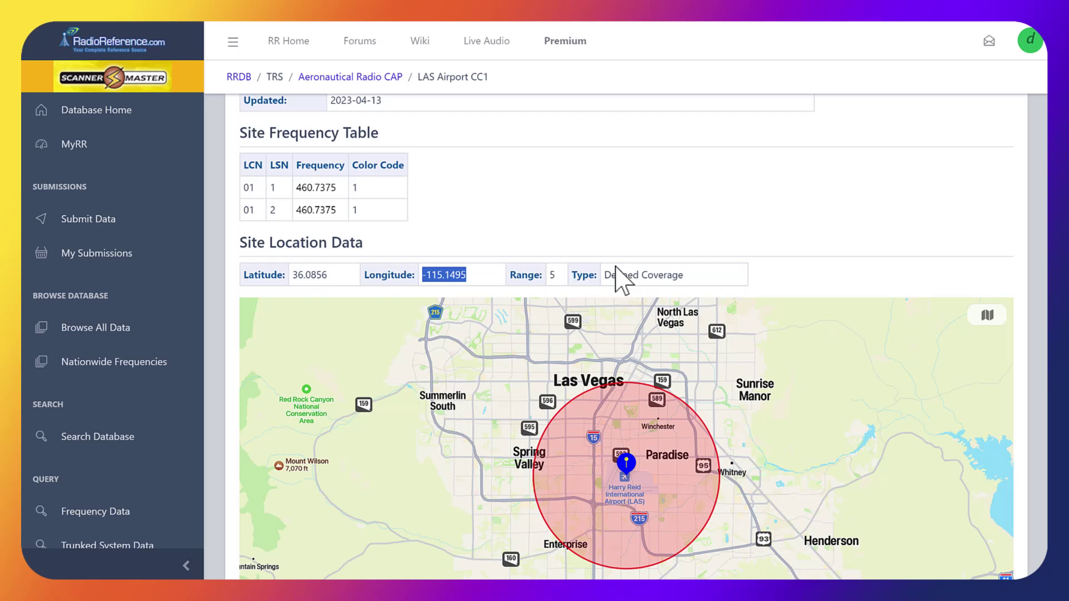
pyautogui.click(552, 274)
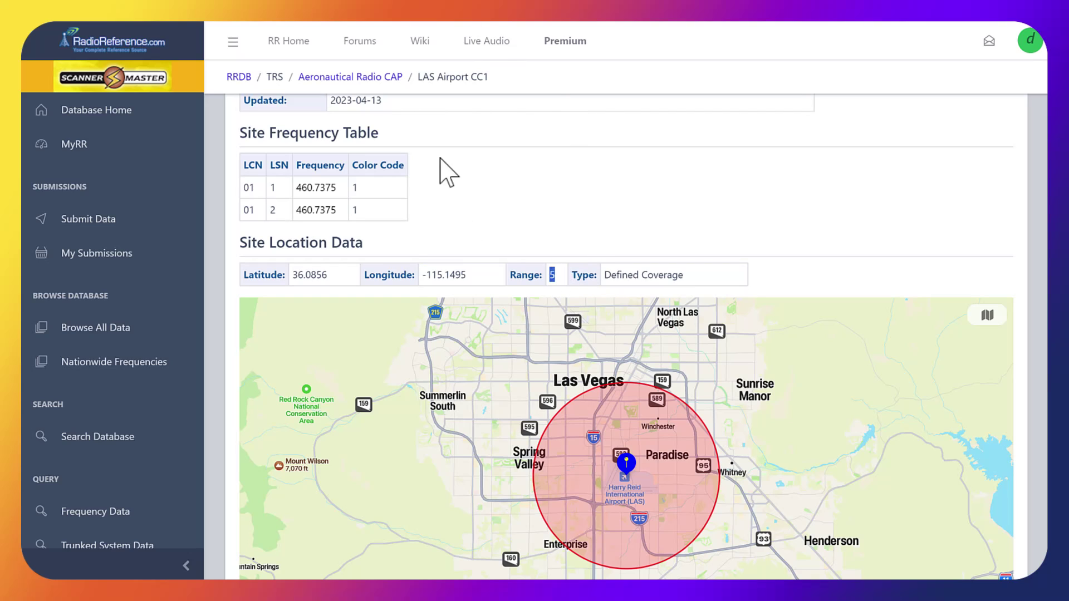
pyautogui.moveTo(630, 579)
pyautogui.click(680, 557)
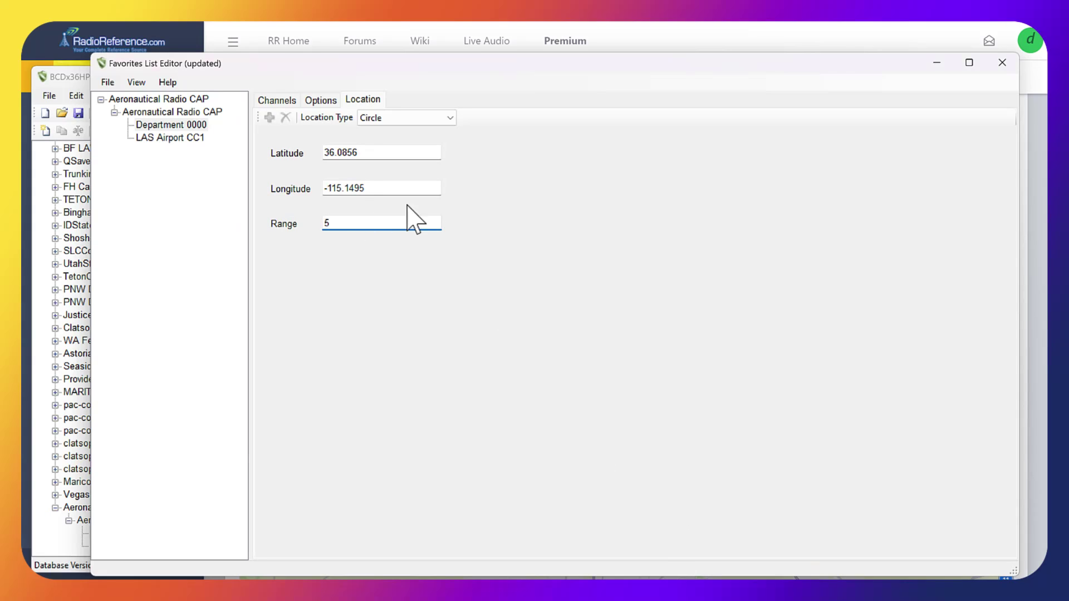
# - Save the updated Aeronautical Radio CAP favorites list and close the Favorites List Editor
pyautogui.click(108, 82)
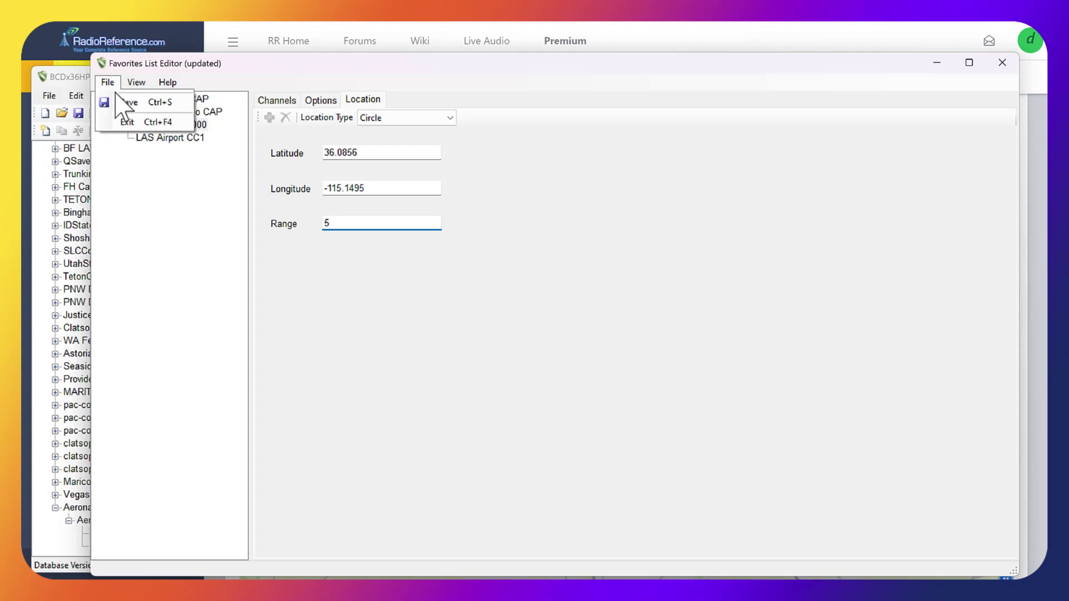
pyautogui.click(119, 101)
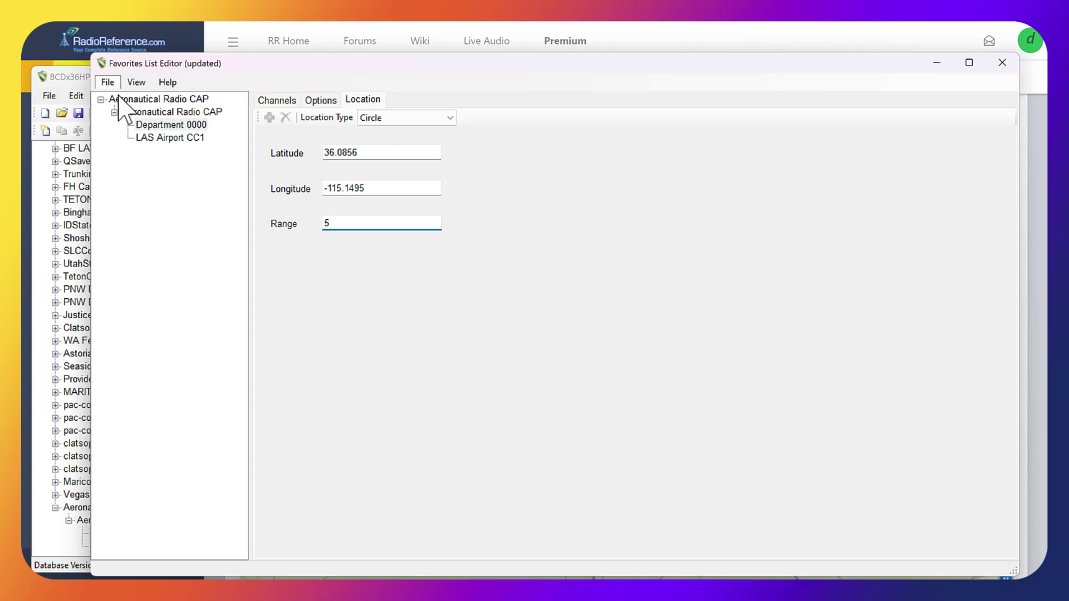
pyautogui.click(1003, 63)
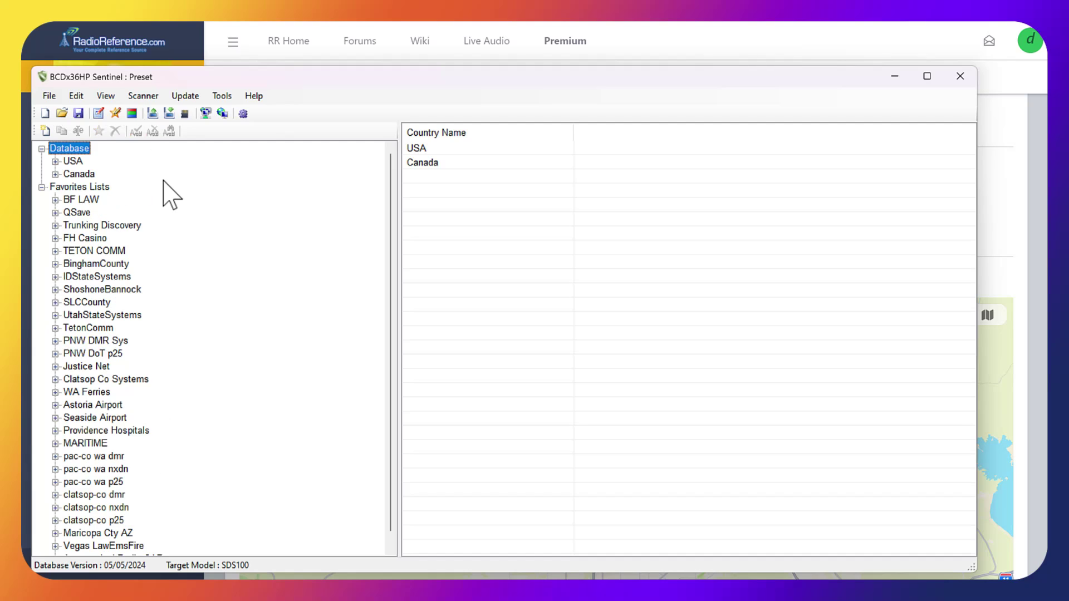
# - Write the favorites lists to the Uniden SDS100 on drive E with Erase Favorites Lists on Scanner enabled, and dismiss the completion message
pyautogui.click(145, 96)
pyautogui.click(144, 95)
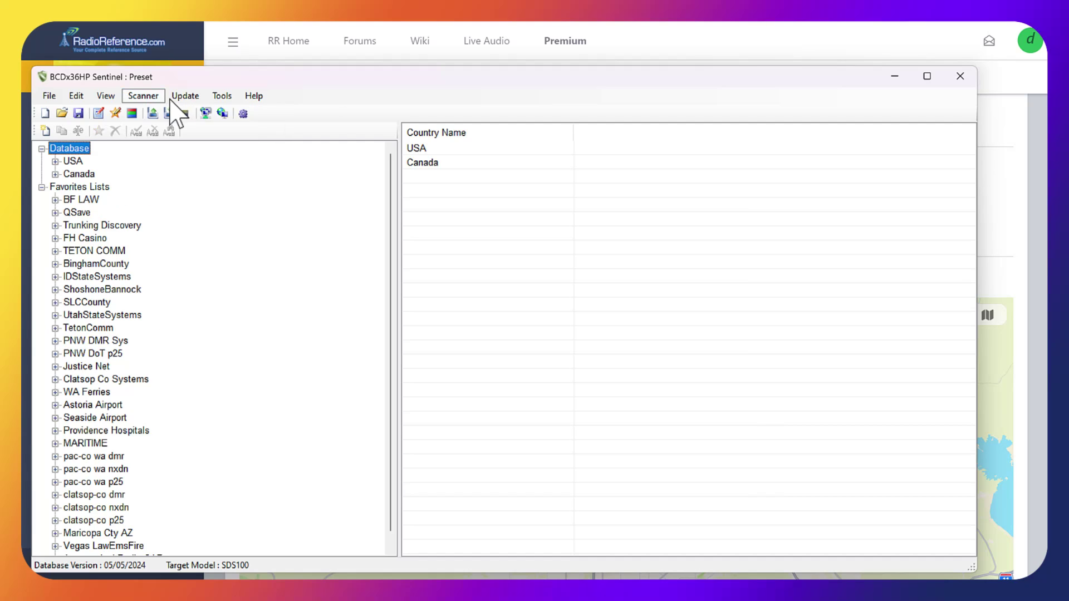
pyautogui.click(145, 95)
pyautogui.click(147, 127)
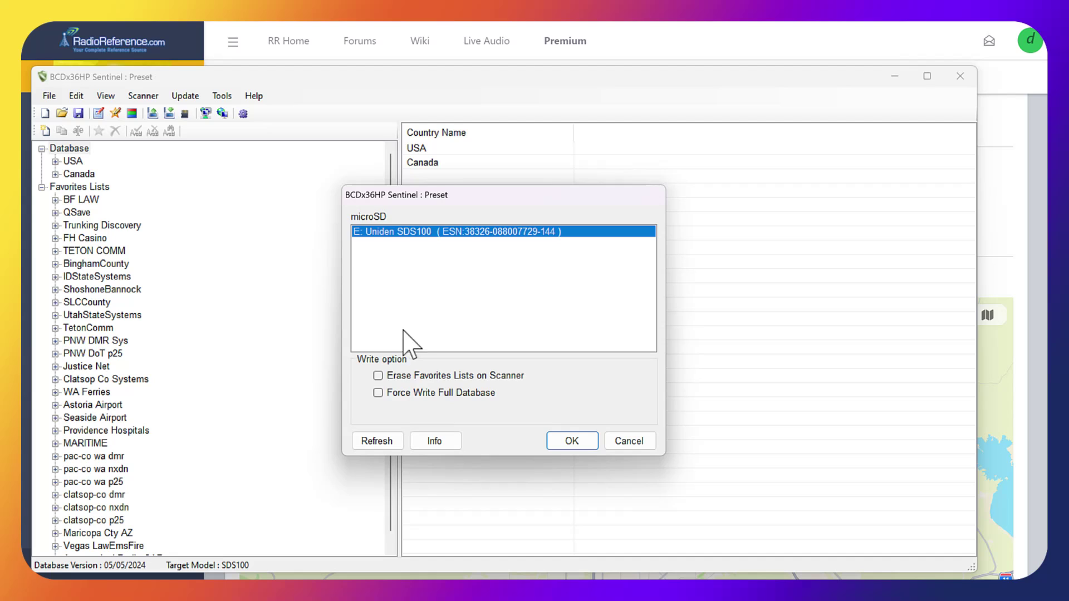
pyautogui.click(379, 376)
pyautogui.click(573, 443)
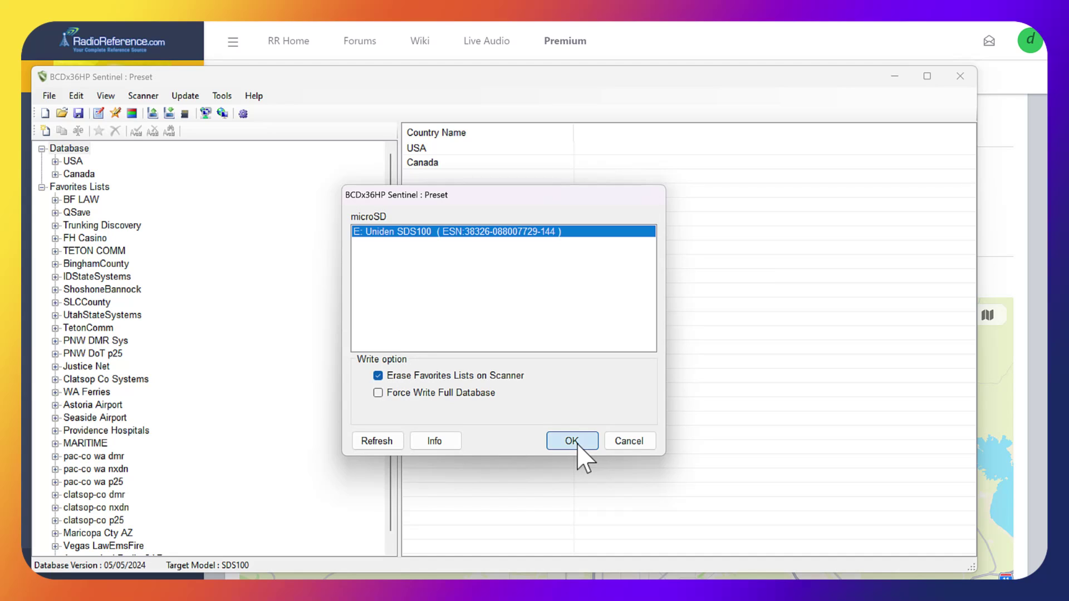
pyautogui.click(421, 273)
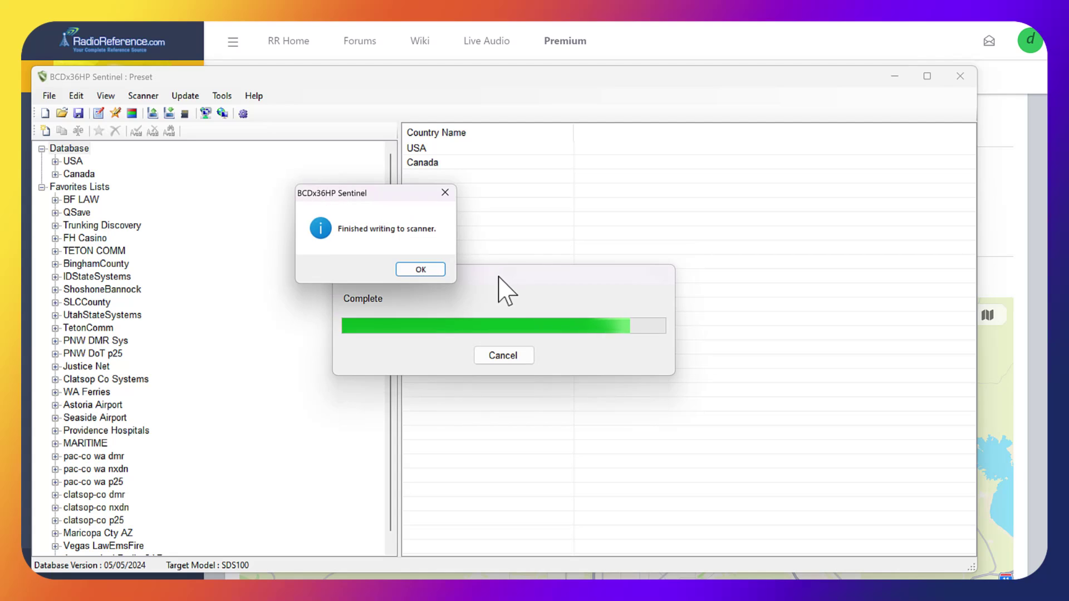
pyautogui.click(426, 273)
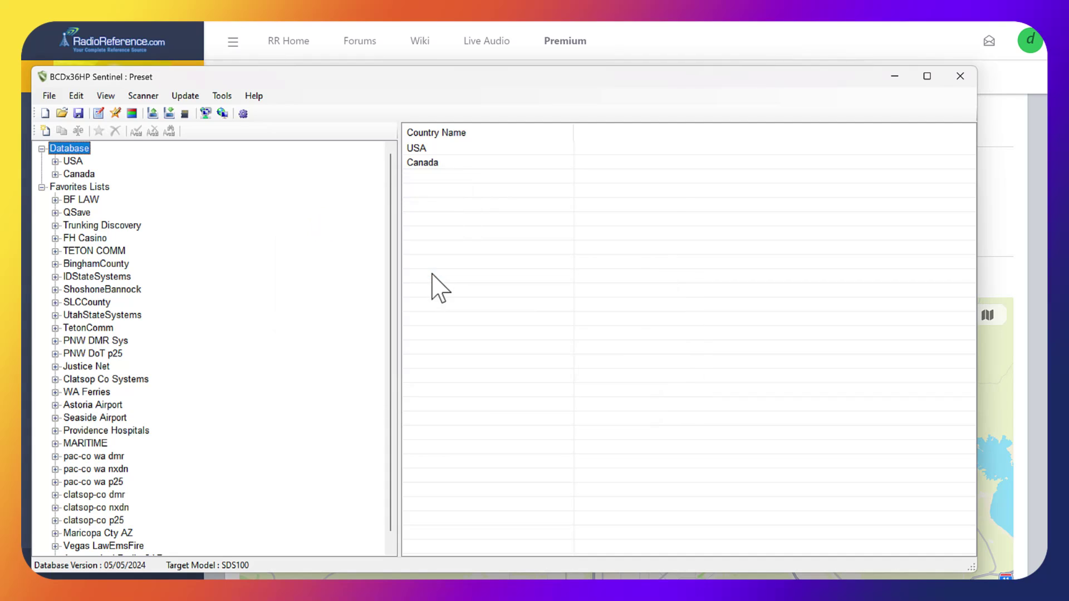